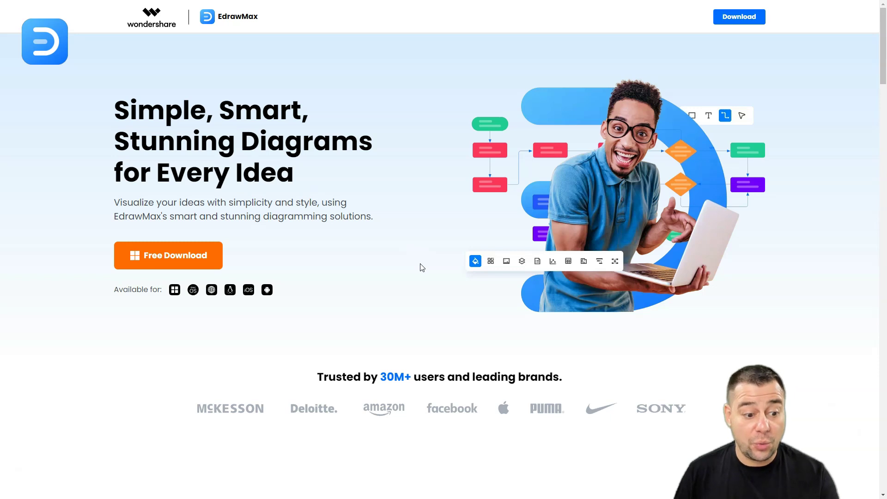
# - Scroll down the EdrawMax web page to its diagram-type showcase
pyautogui.scroll(-1, 421, 268)
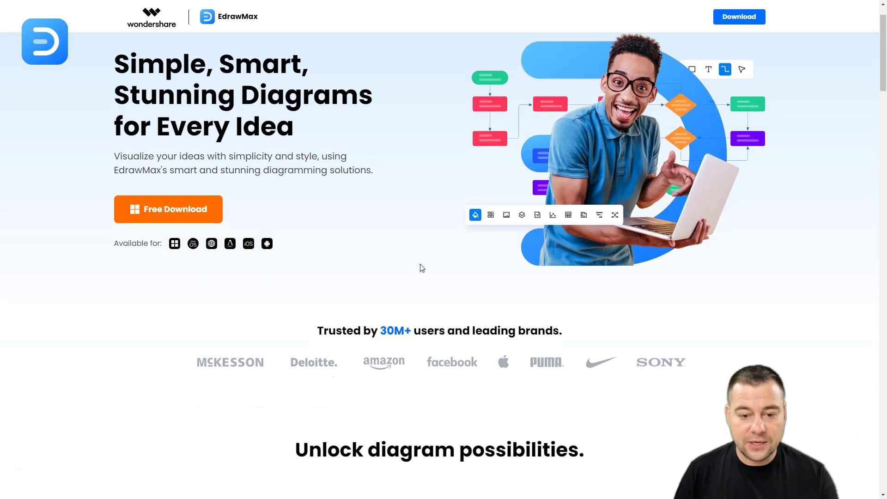
pyautogui.scroll(-2, 422, 268)
pyautogui.scroll(3, 421, 268)
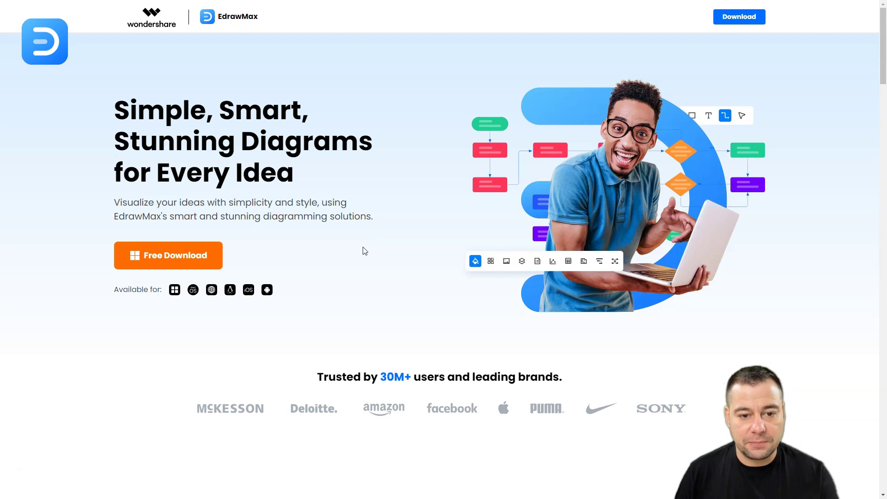
pyautogui.scroll(-2, 366, 255)
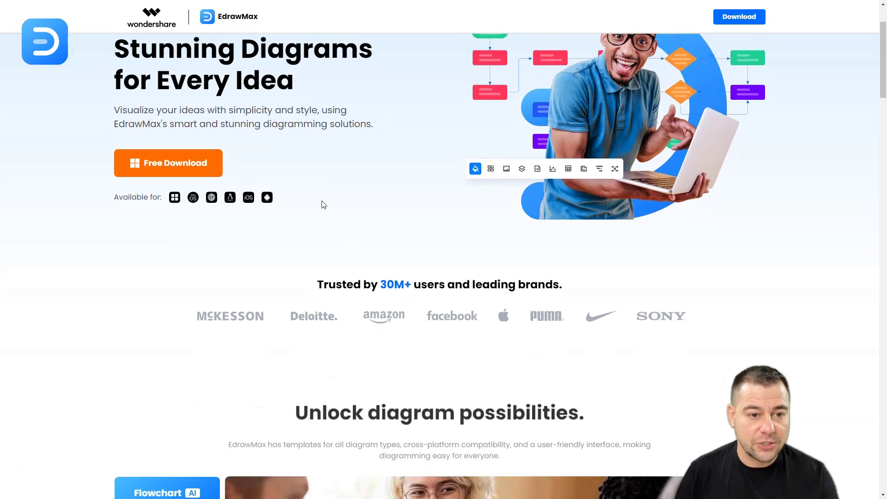
pyautogui.scroll(1, 323, 204)
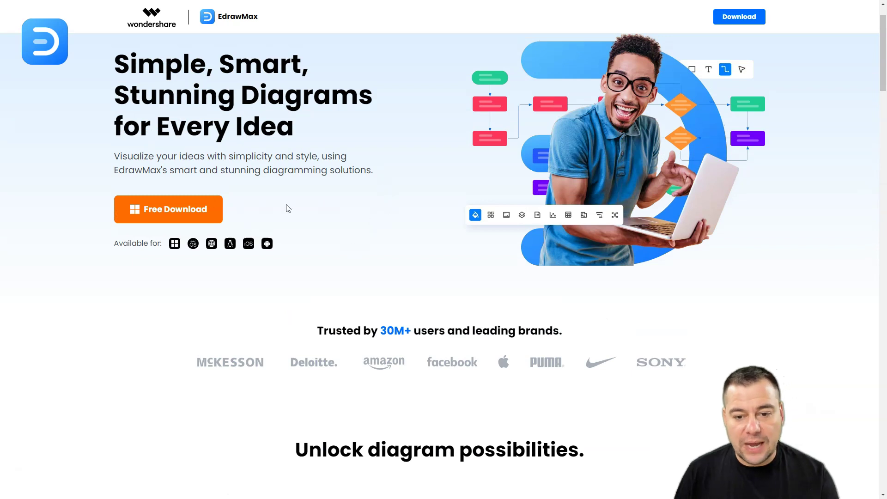
pyautogui.scroll(-4, 296, 209)
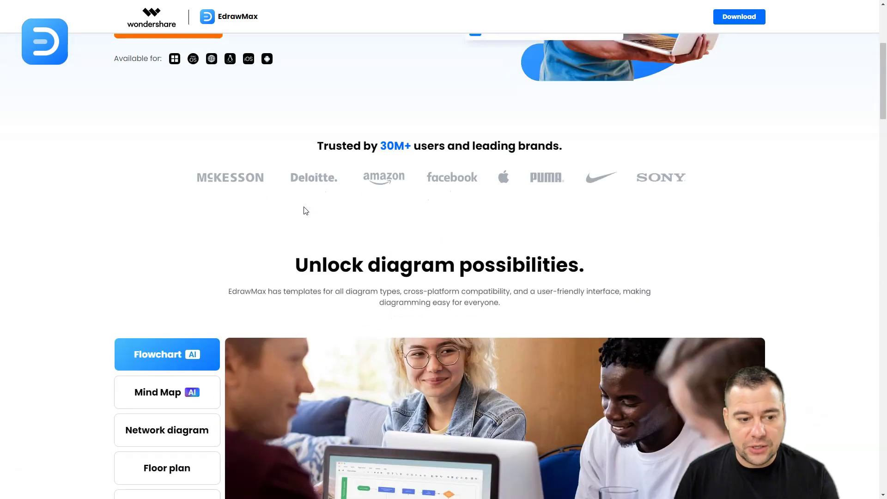
pyautogui.scroll(-3, 306, 211)
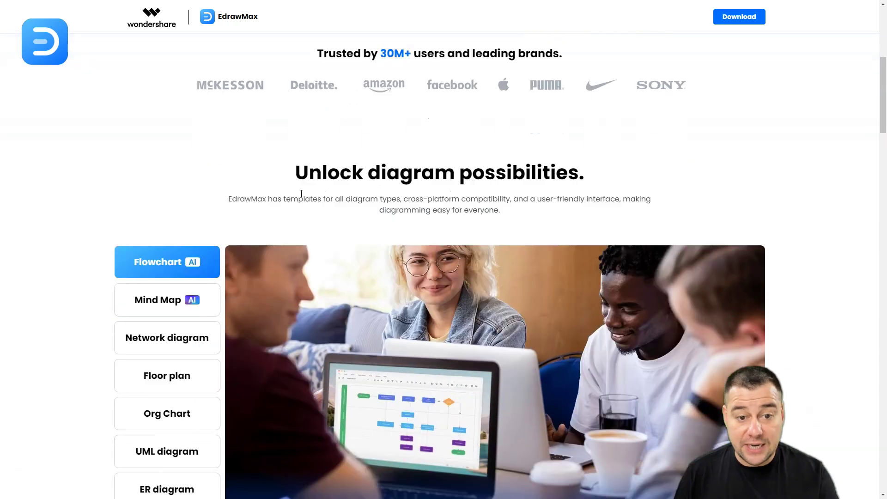
pyautogui.scroll(-1, 301, 157)
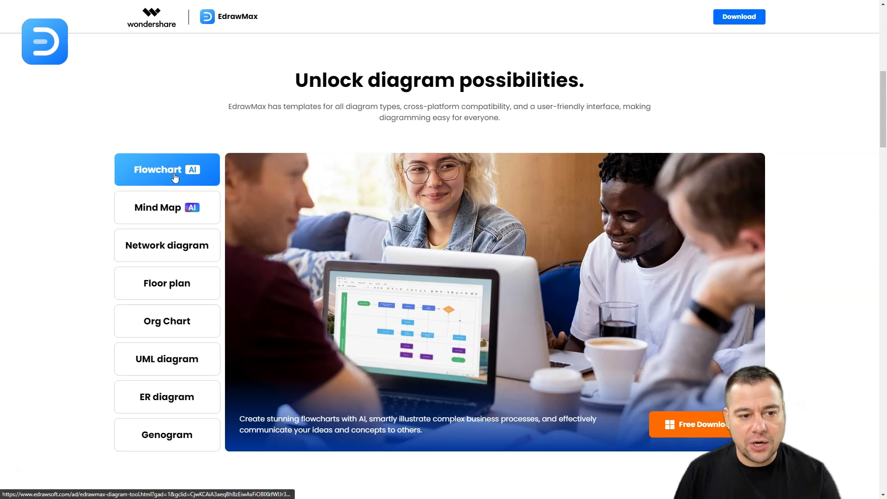
# - Step through the Mind Map, Network, Floor plan, Org Chart, UML, ER and Genogram showcases
pyautogui.click(133, 209)
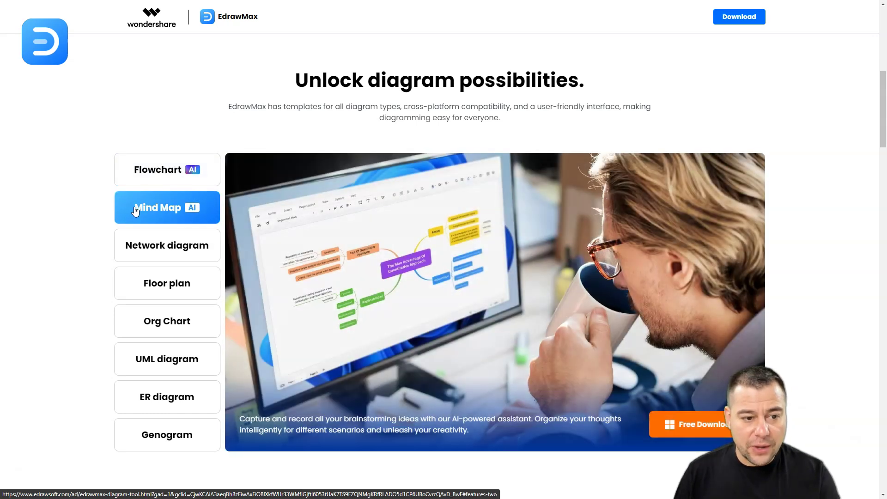
pyautogui.click(146, 246)
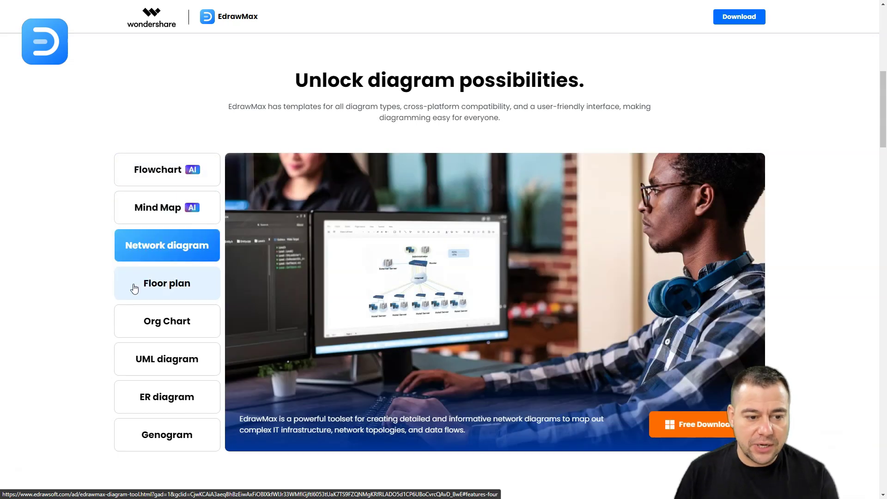
pyautogui.click(134, 289)
pyautogui.click(131, 329)
pyautogui.click(125, 358)
pyautogui.click(127, 398)
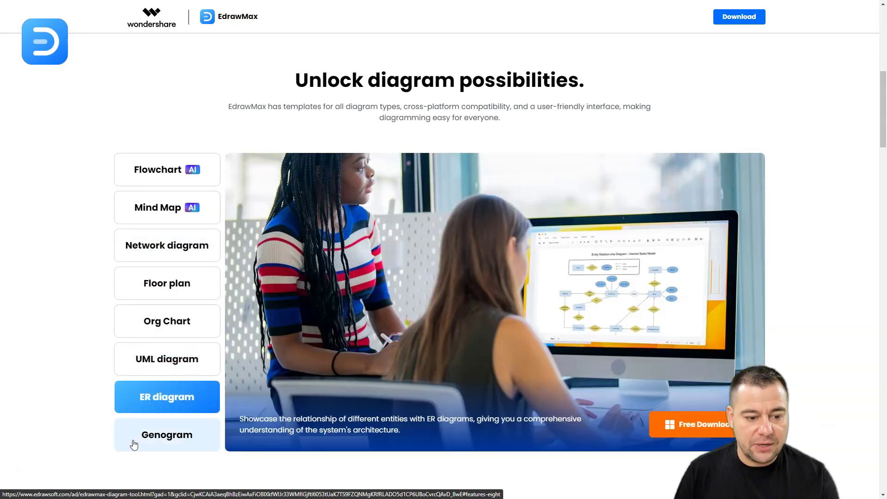
pyautogui.click(135, 442)
pyautogui.scroll(-10, 414, 312)
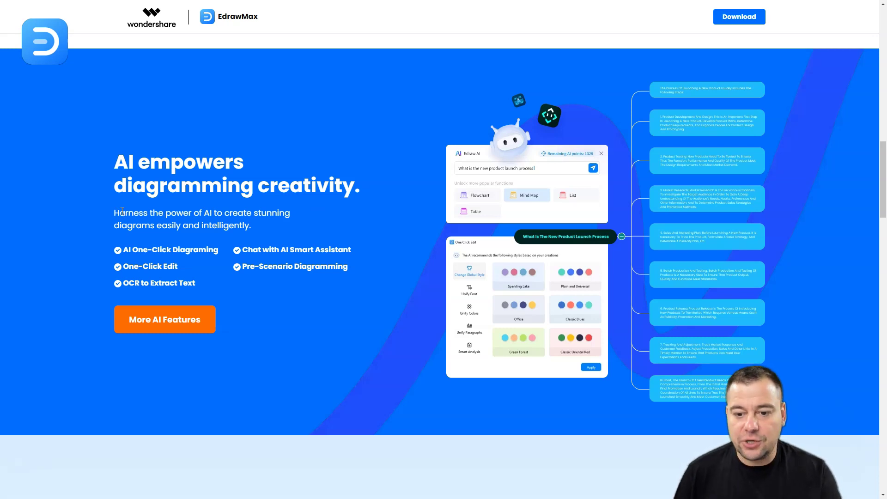
# - Scroll past the AI and feature cards down to the Business Presentation templates
pyautogui.scroll(-1, 122, 211)
pyautogui.scroll(1, 124, 212)
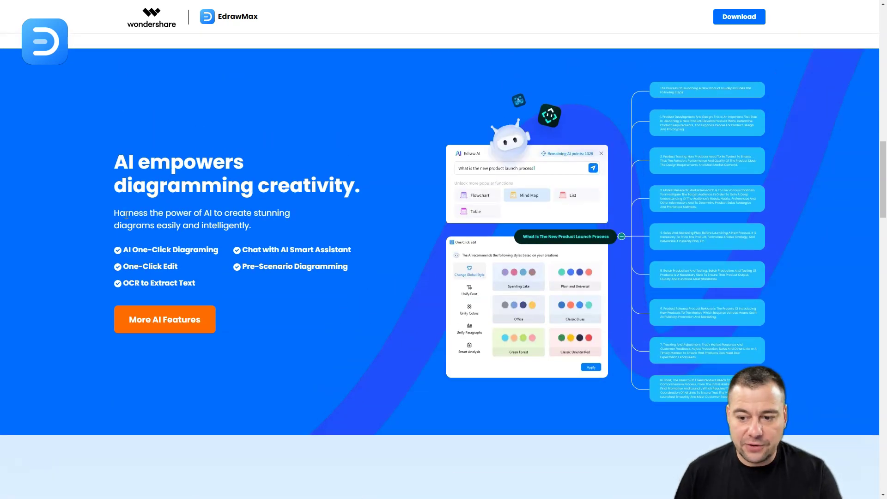
pyautogui.scroll(-3, 127, 214)
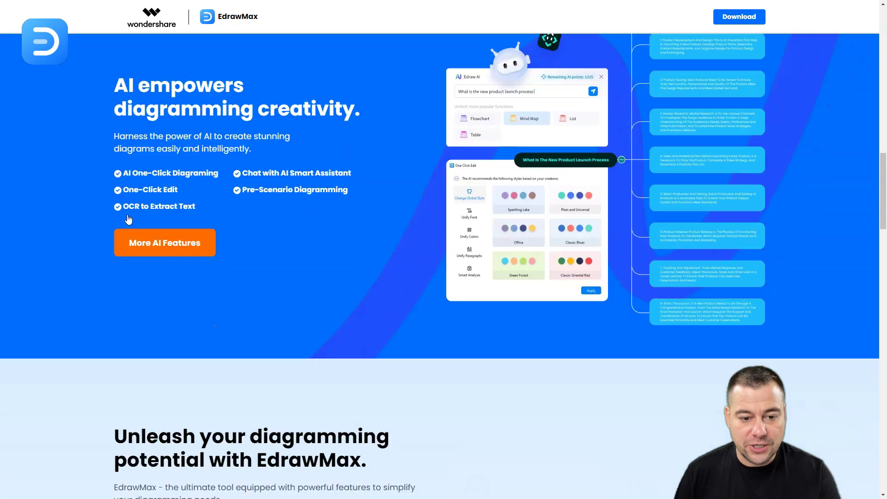
pyautogui.scroll(2, 165, 215)
pyautogui.scroll(1, 166, 215)
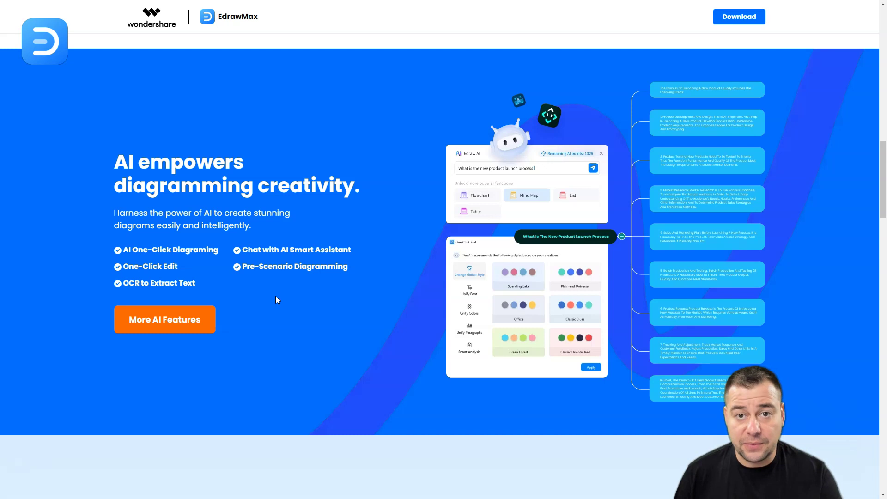
pyautogui.scroll(-8, 275, 296)
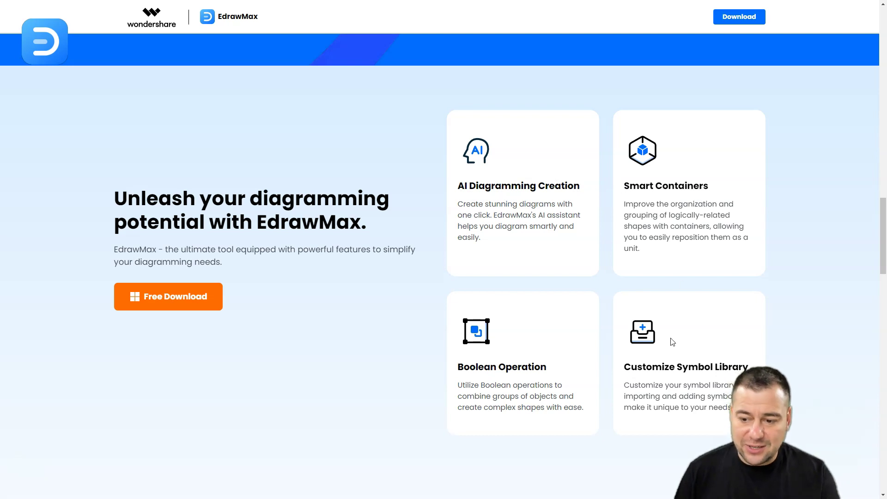
pyautogui.scroll(-5, 417, 333)
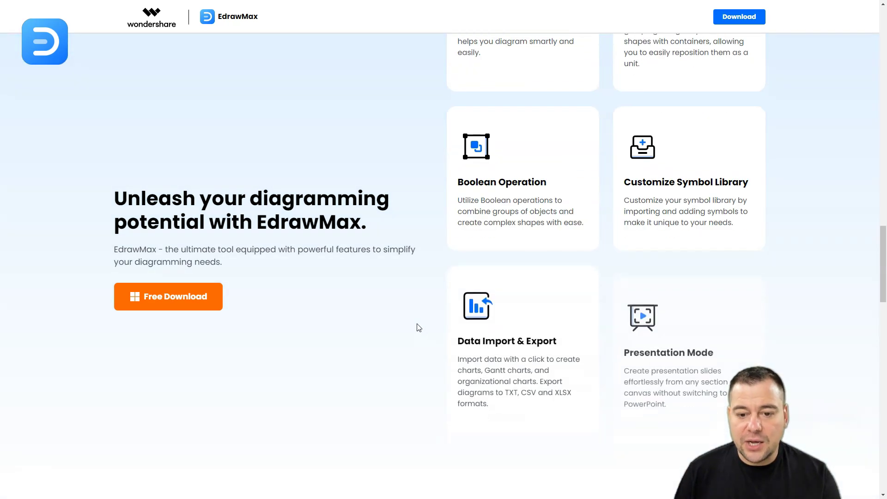
pyautogui.scroll(-2, 419, 328)
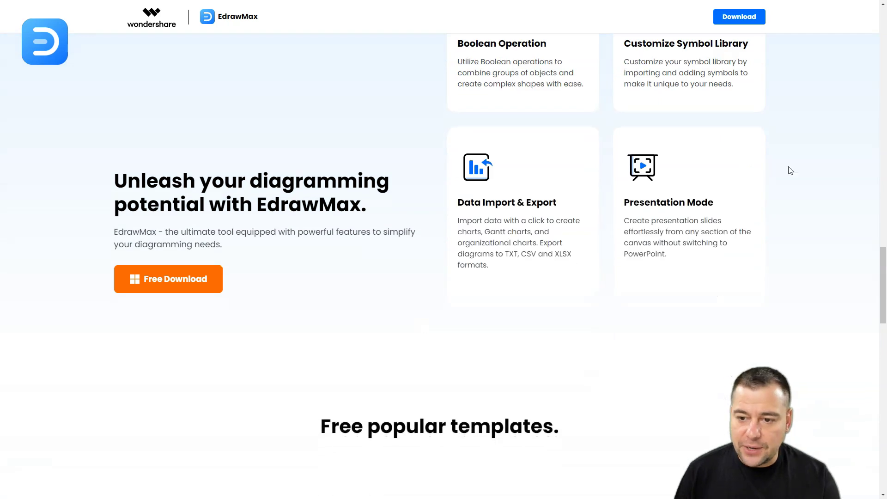
pyautogui.scroll(-7, 582, 306)
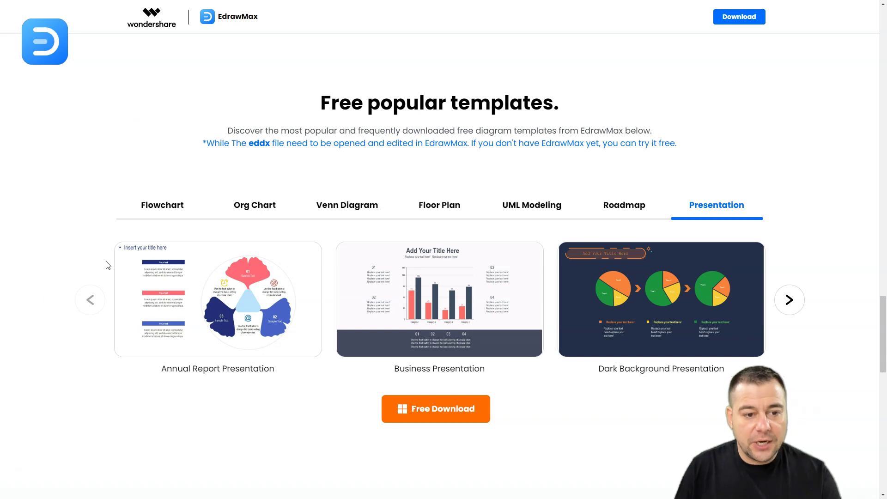
# - Cycle the template gallery through Flowchart, Org Chart, Venn, Floor Plan, UML, Roadmap and Presentation
pyautogui.click(163, 207)
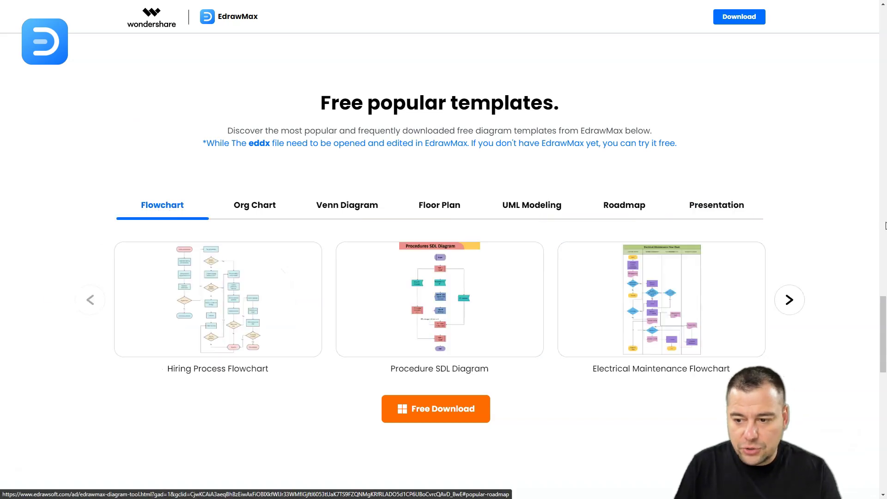
pyautogui.click(789, 300)
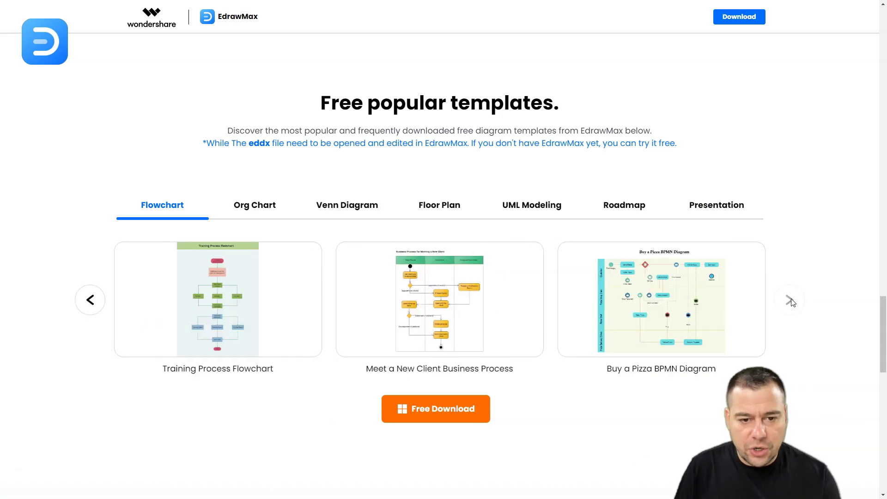
pyautogui.click(269, 208)
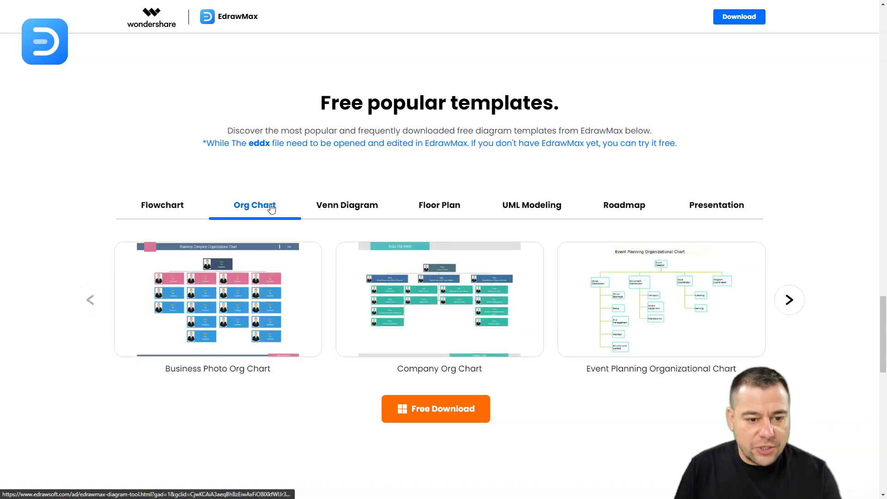
pyautogui.click(368, 211)
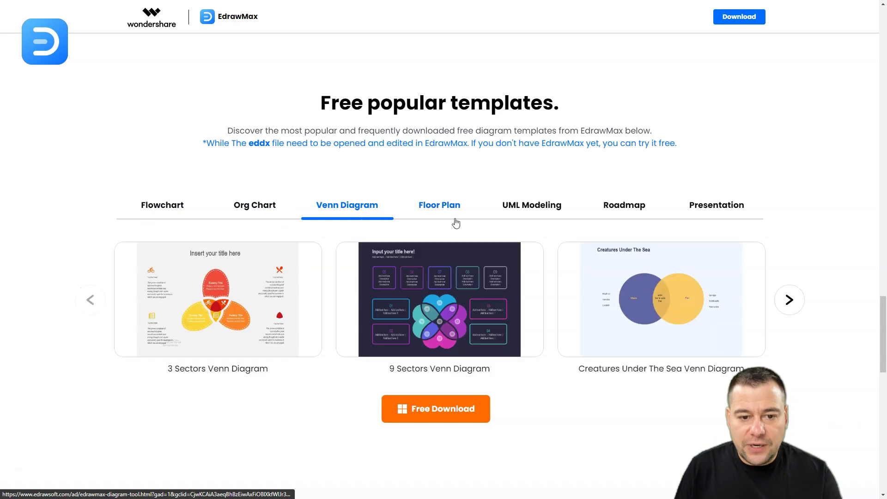
pyautogui.click(463, 207)
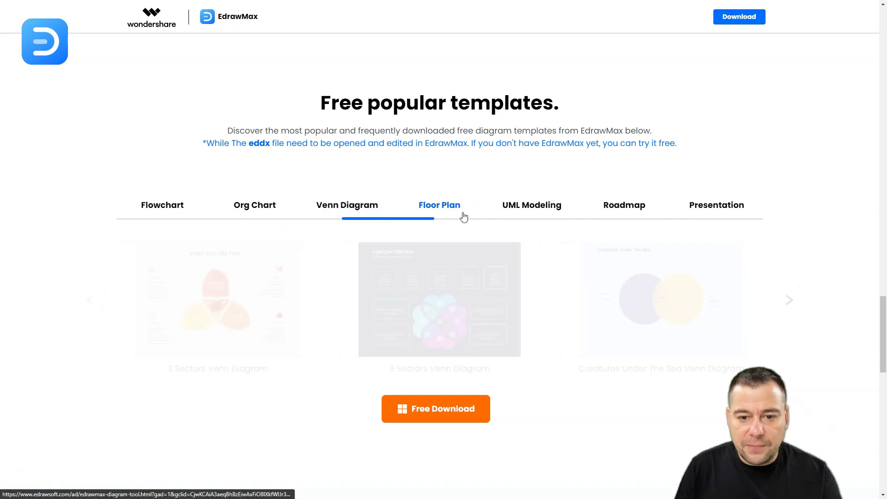
pyautogui.click(541, 212)
pyautogui.click(621, 213)
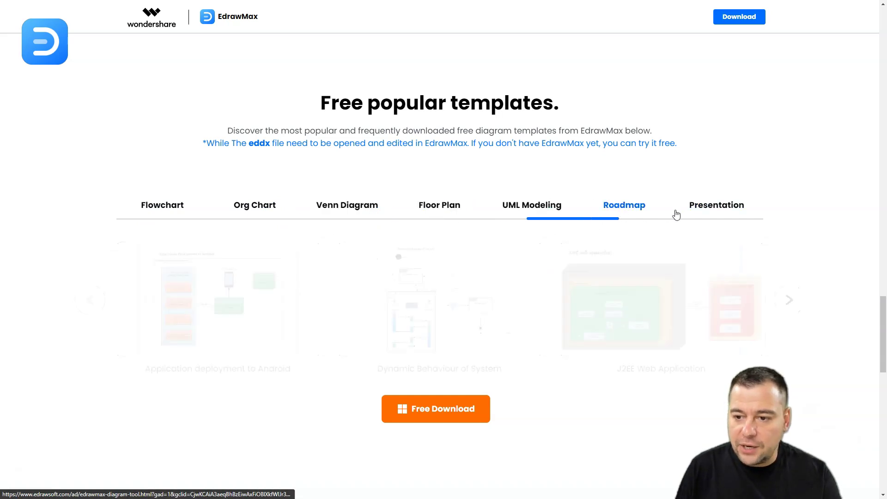
pyautogui.click(709, 210)
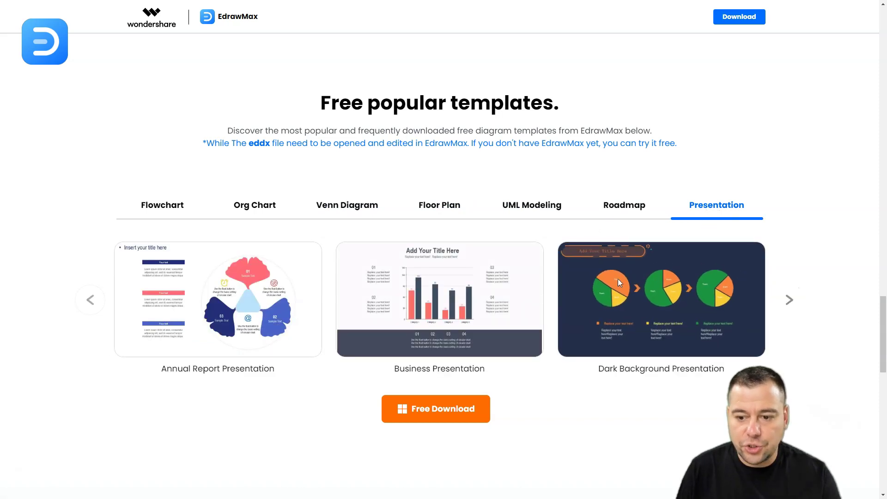
pyautogui.scroll(-10, 511, 255)
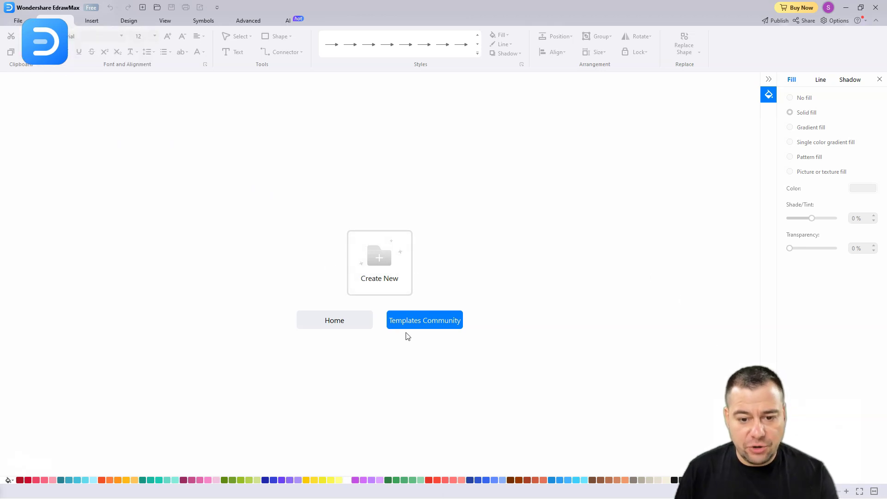
# - Open the EdrawMax Home start page showing Project Management templates like Gantt and Kanban
pyautogui.click(334, 321)
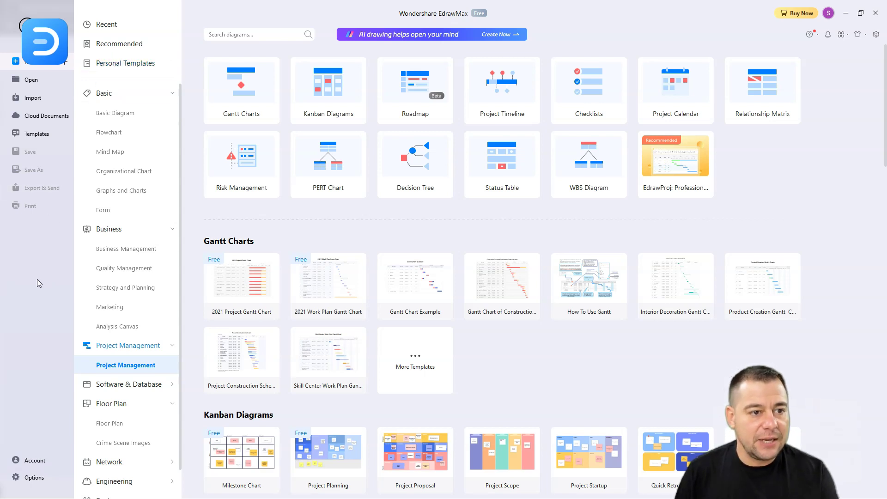
# - Expand the Basic category and browse down through the Flowchart templates
pyautogui.click(170, 96)
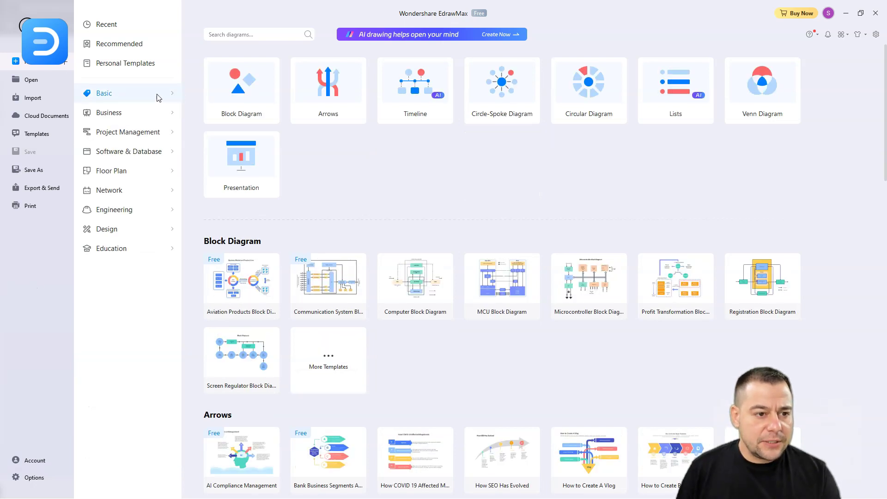
pyautogui.click(171, 96)
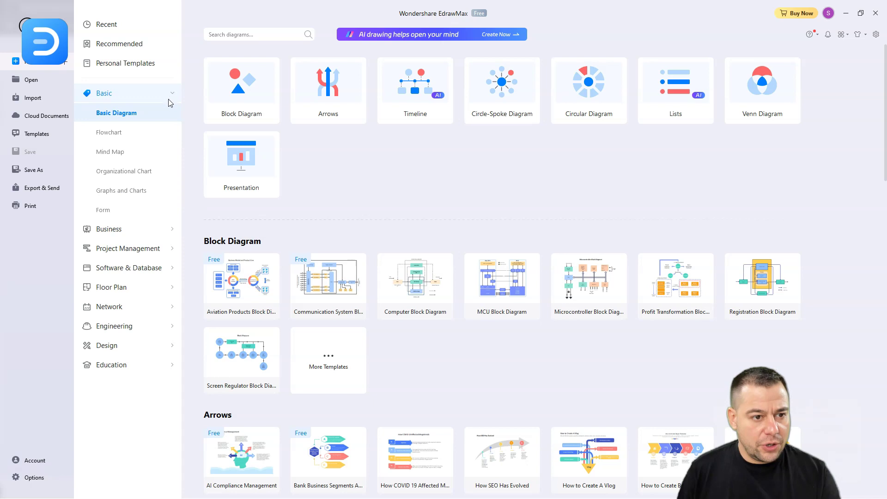
pyautogui.click(111, 132)
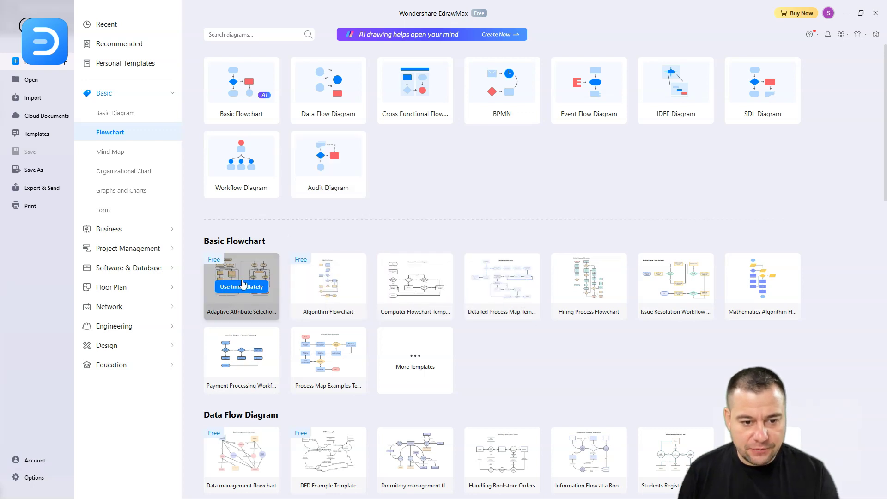
pyautogui.scroll(-2, 278, 414)
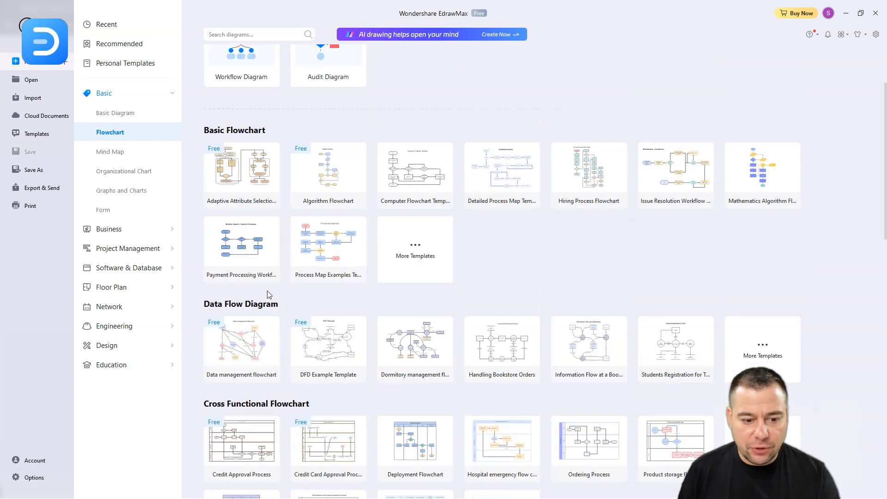
pyautogui.scroll(-2, 273, 310)
pyautogui.scroll(-2, 296, 307)
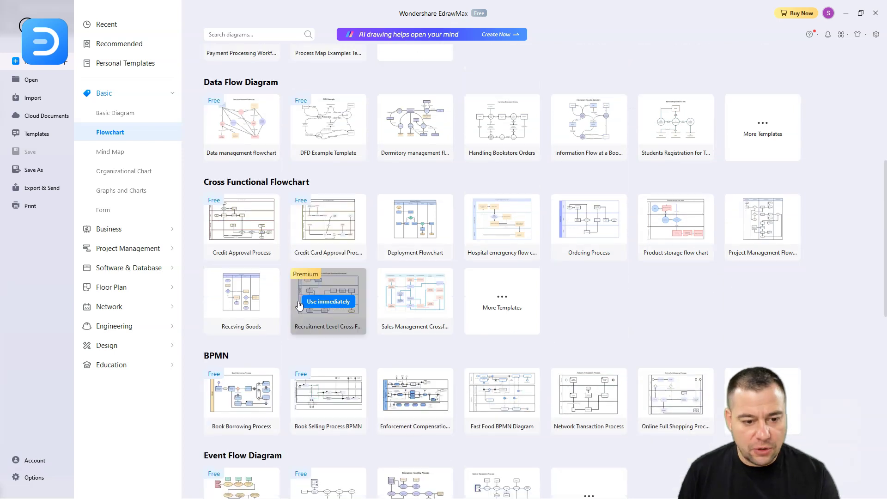
pyautogui.scroll(-2, 277, 305)
pyautogui.scroll(-2, 263, 217)
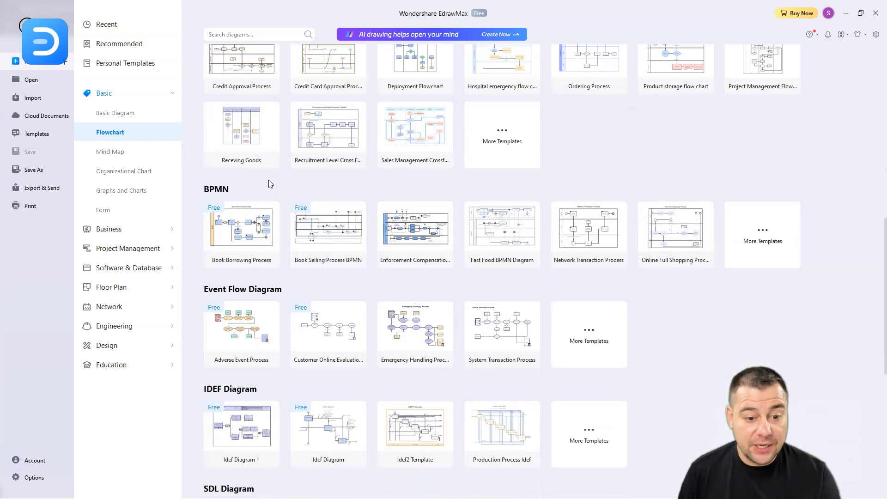
pyautogui.moveTo(249, 314)
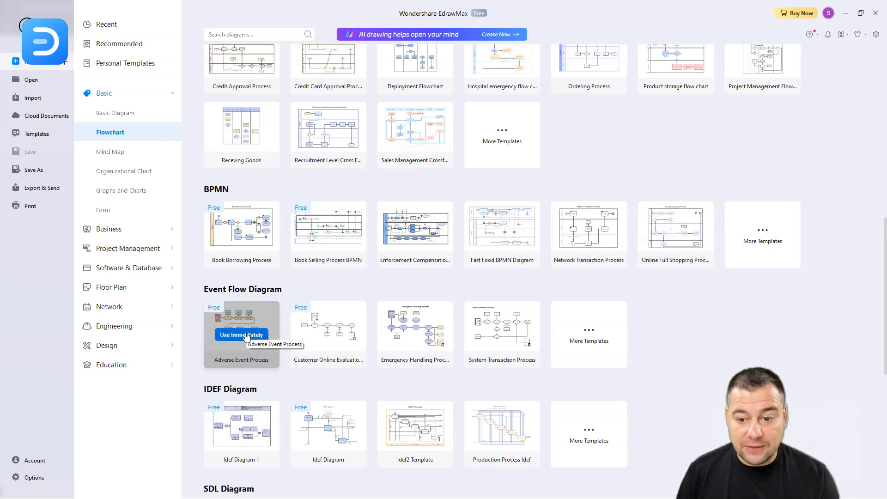
pyautogui.scroll(-7, 246, 335)
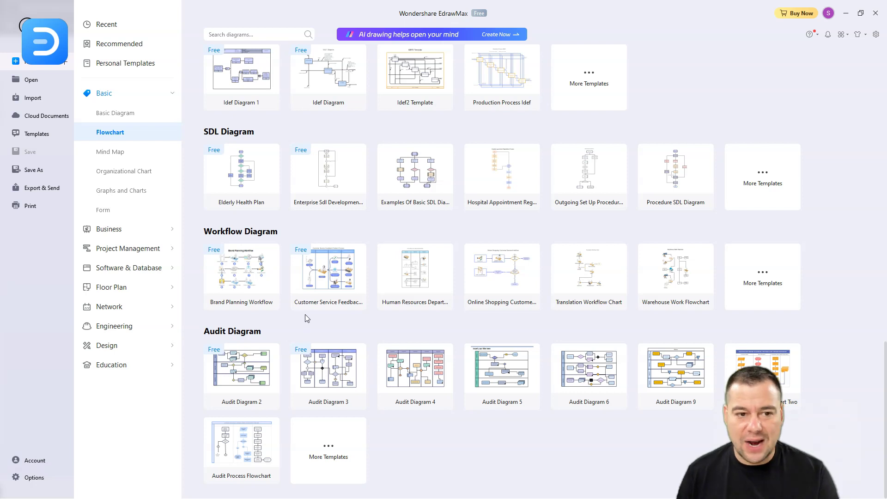
pyautogui.scroll(3, 305, 318)
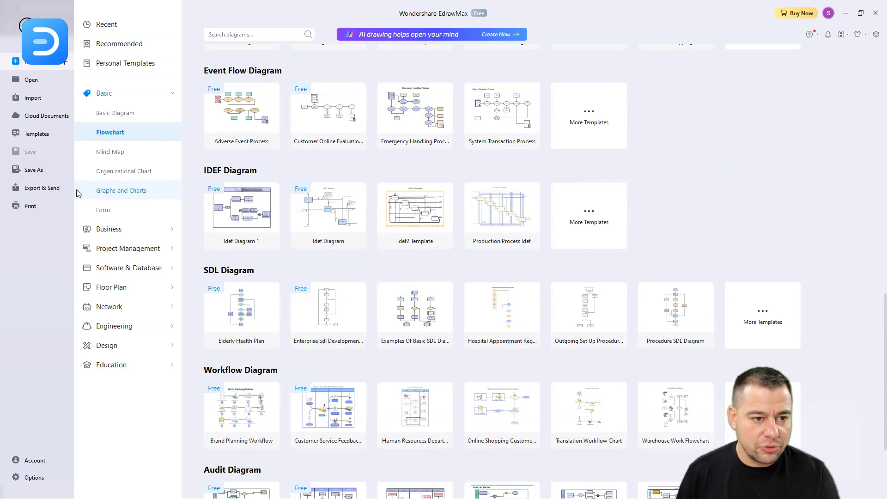
# - Look through the Business Management and Marketing templates, then return to Mind Map templates
pyautogui.click(112, 152)
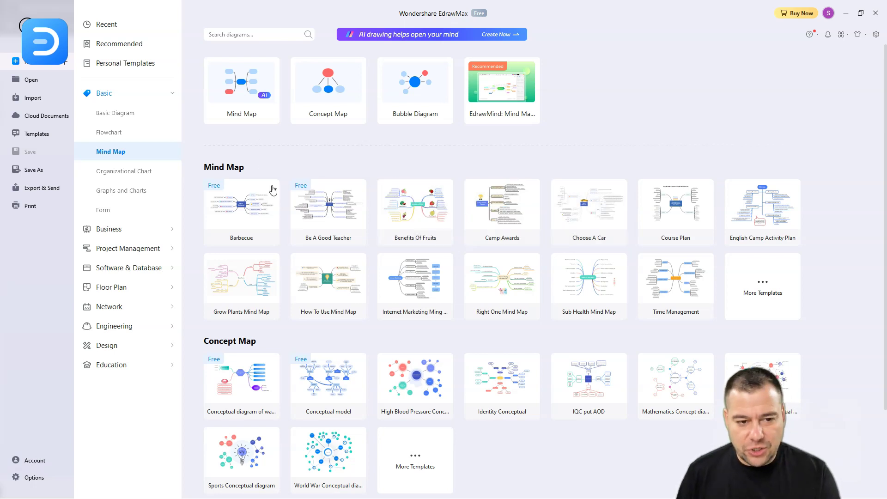
pyautogui.click(109, 229)
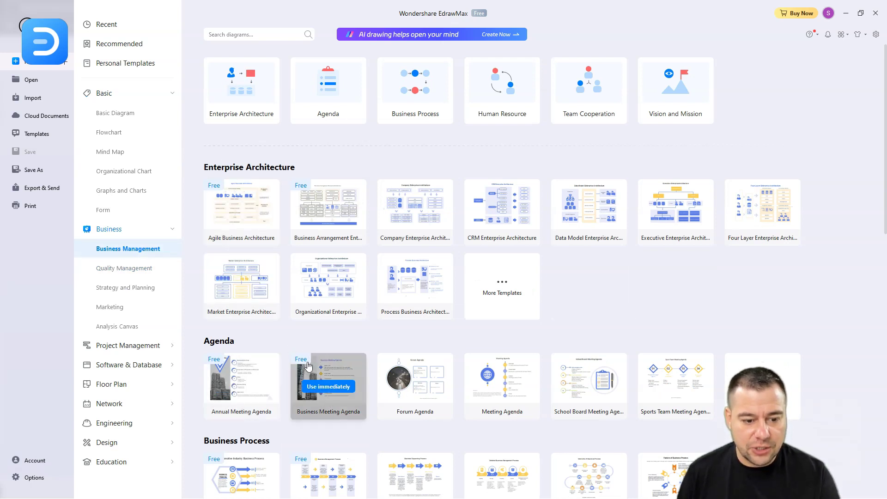
pyautogui.scroll(-2, 406, 398)
pyautogui.click(110, 307)
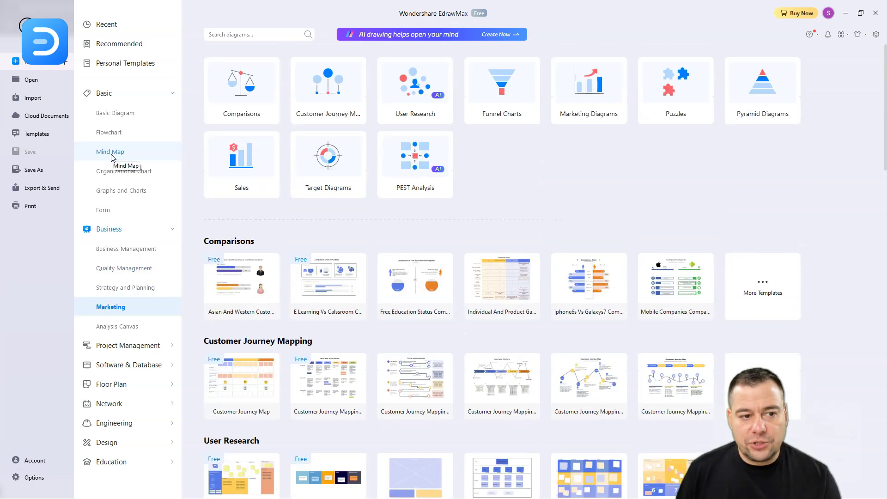
pyautogui.click(111, 152)
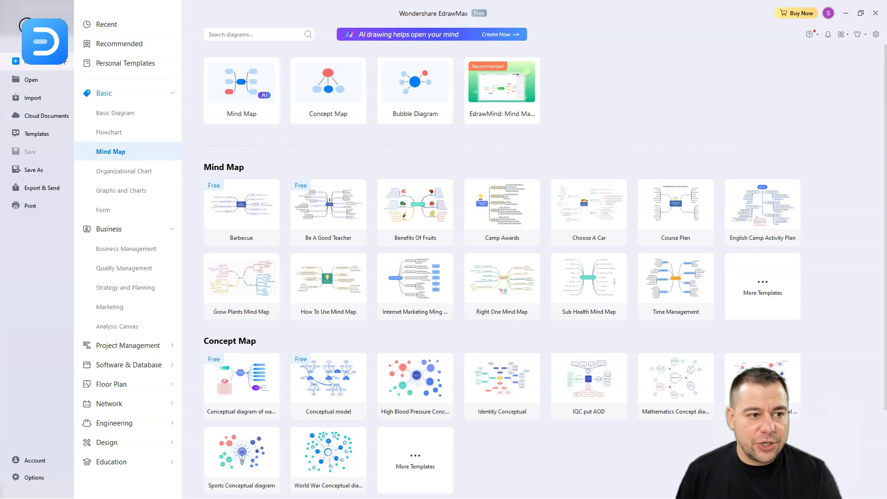
pyautogui.moveTo(64, 61)
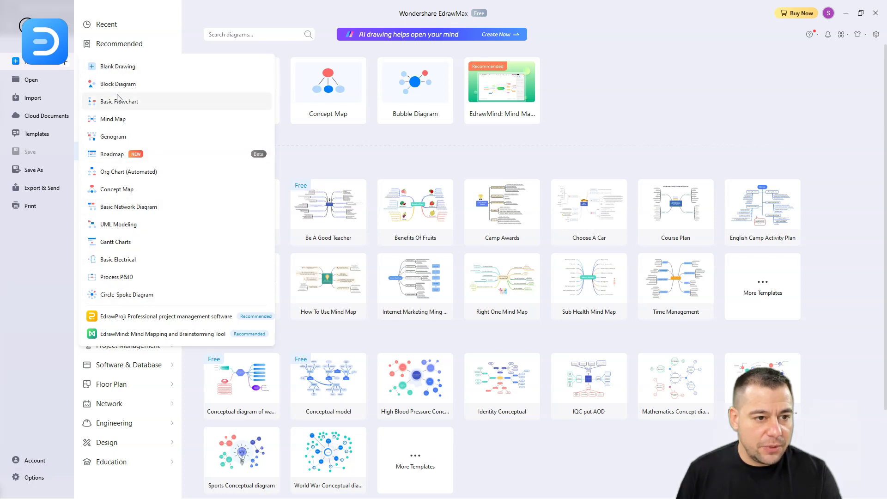
# - Create Drawing3, a new mind map with a Main Idea and three Main Topics
pyautogui.click(111, 121)
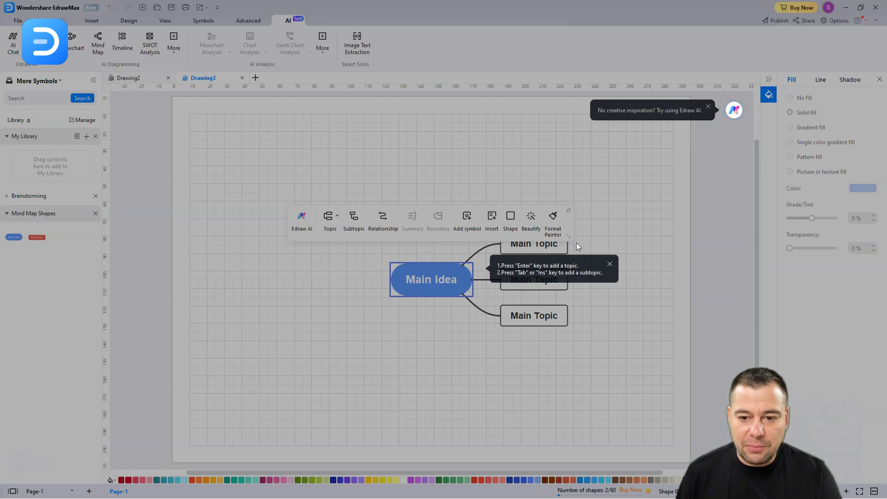
# - Dismiss the getting-started tips and open the Edraw AI chat beside the mind map
pyautogui.click(683, 138)
pyautogui.rightClick(454, 279)
pyautogui.click(359, 178)
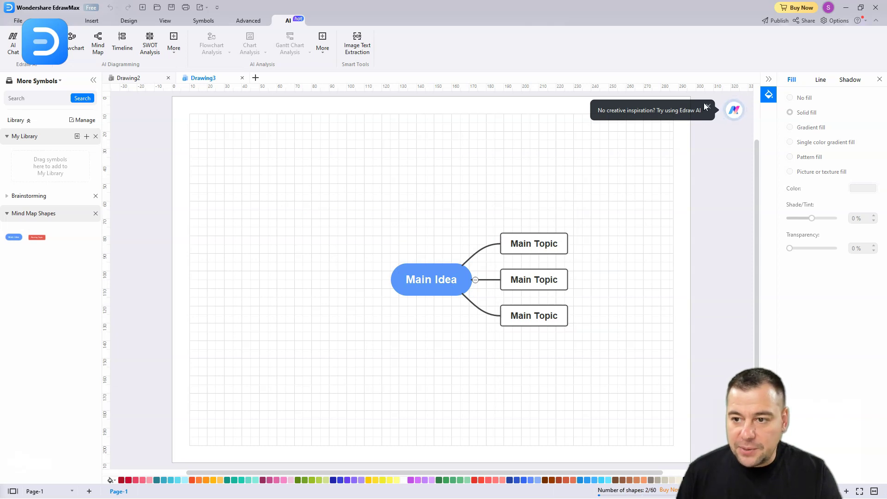
pyautogui.click(733, 111)
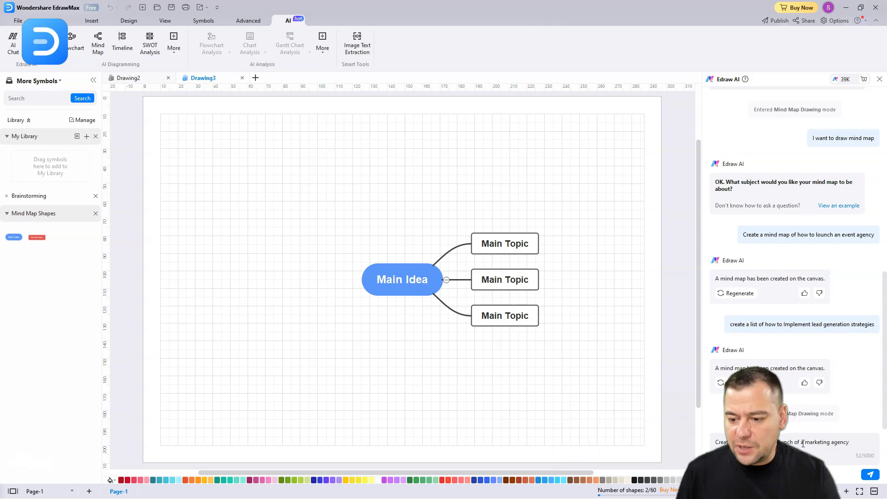
# - Send Edraw AI the prompt asking for a marketing agency launch mind map
pyautogui.click(869, 475)
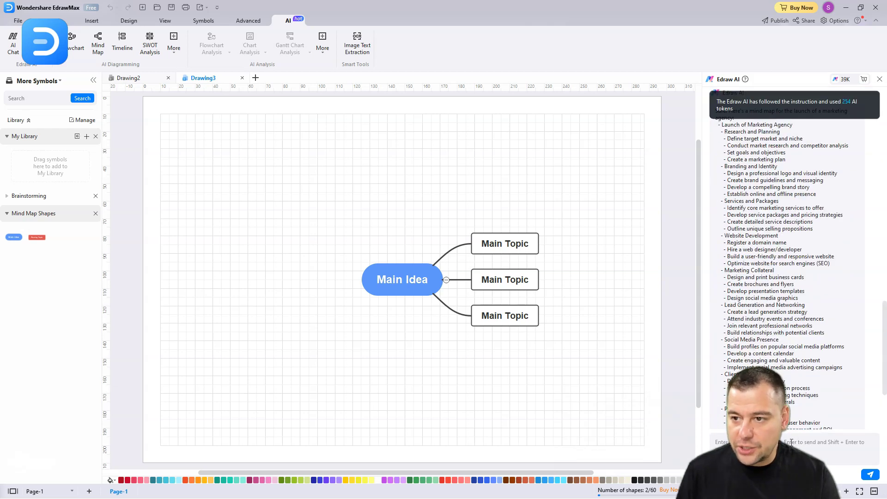
# - Insert the AI's marketing agency outline onto the canvas as a diagram
pyautogui.scroll(-3, 792, 416)
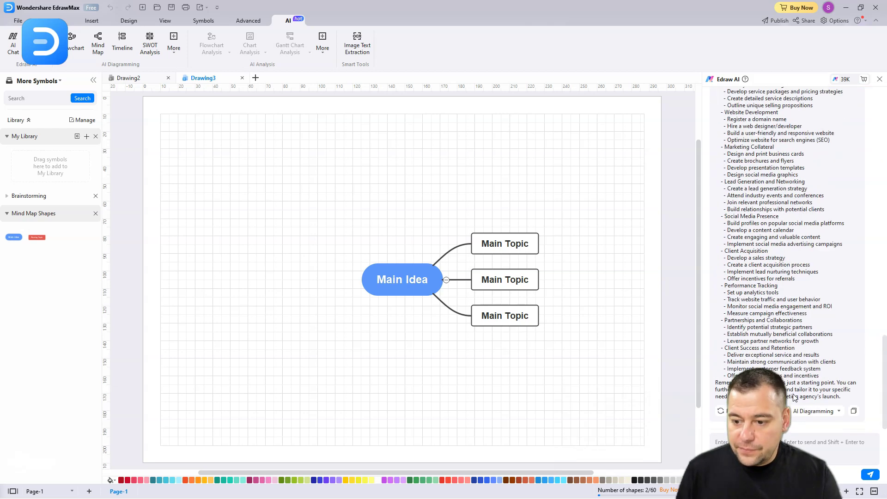
pyautogui.click(839, 412)
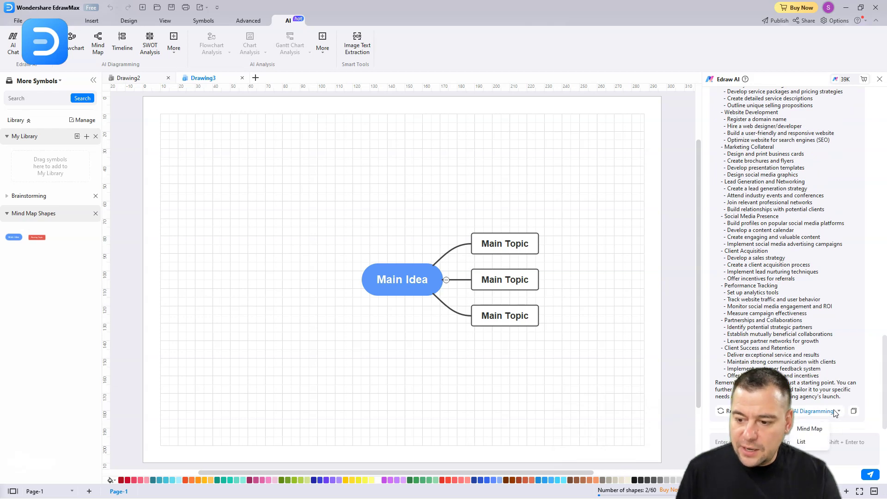
pyautogui.click(806, 429)
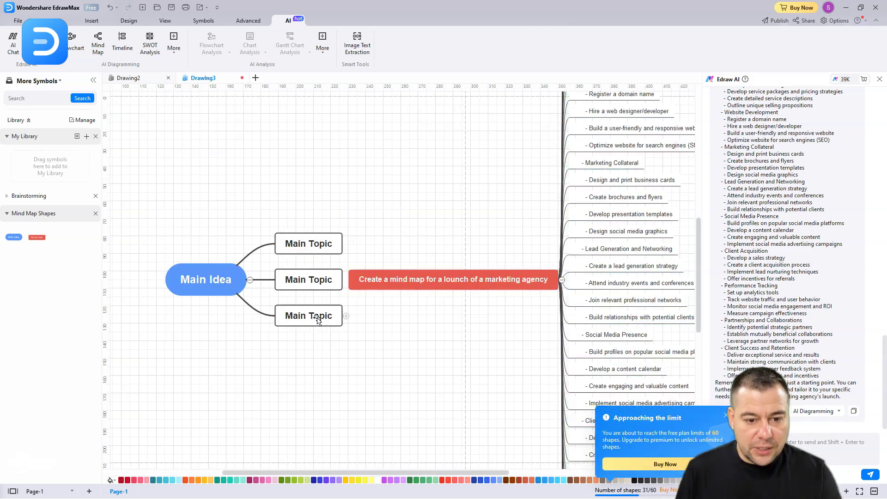
# - Delete the default starter mind map, leaving the Research and Planning branches visible
pyautogui.click(318, 319)
pyautogui.press('Delete')
pyautogui.scroll(-5, 485, 337)
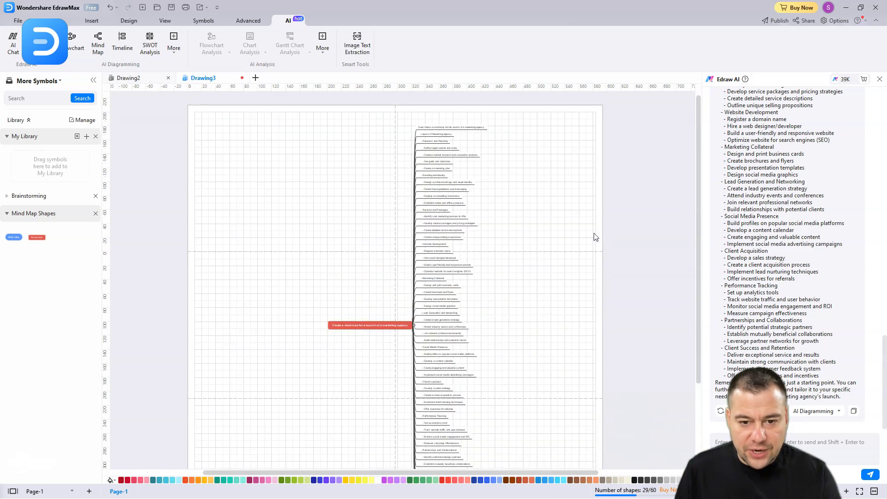
pyautogui.scroll(5, 445, 134)
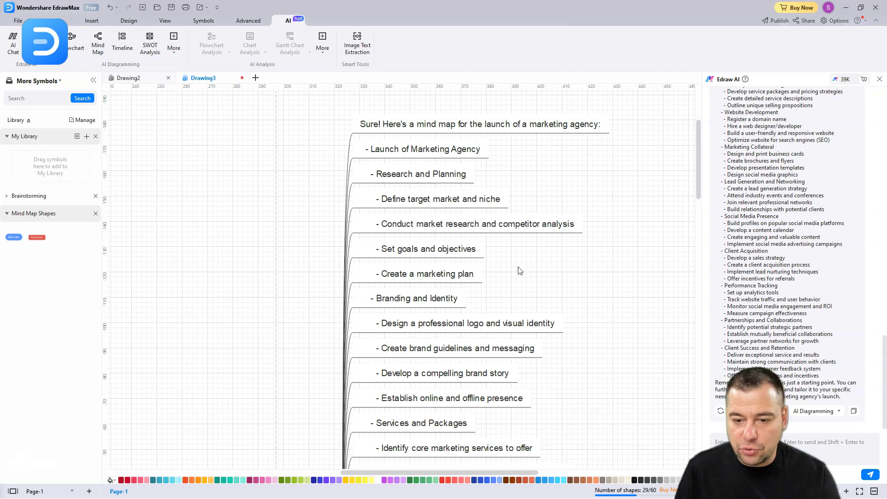
pyautogui.click(408, 148)
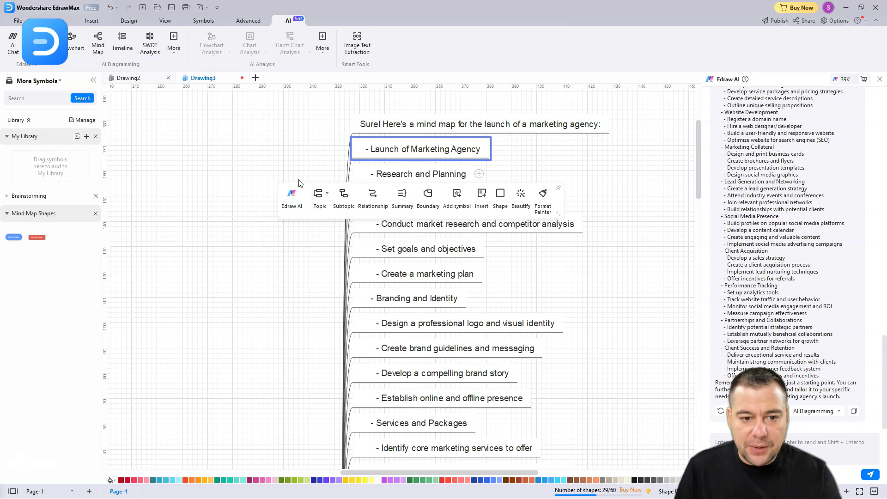
pyautogui.click(291, 202)
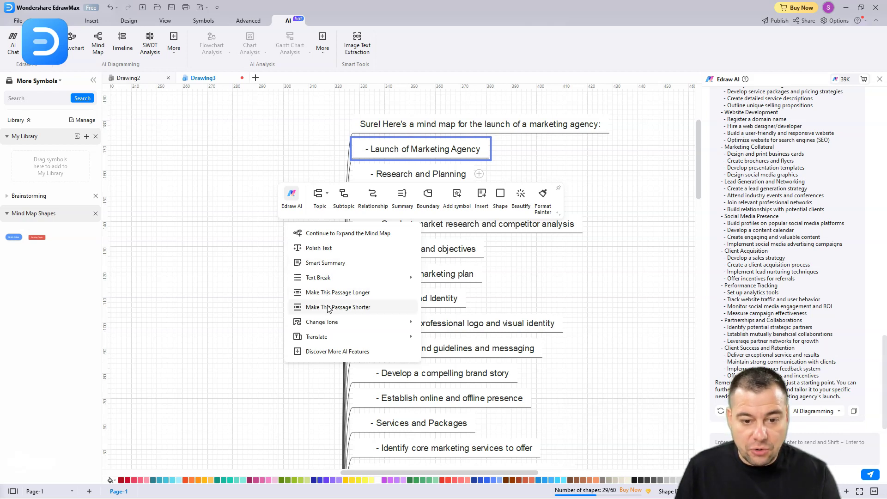
pyautogui.moveTo(339, 327)
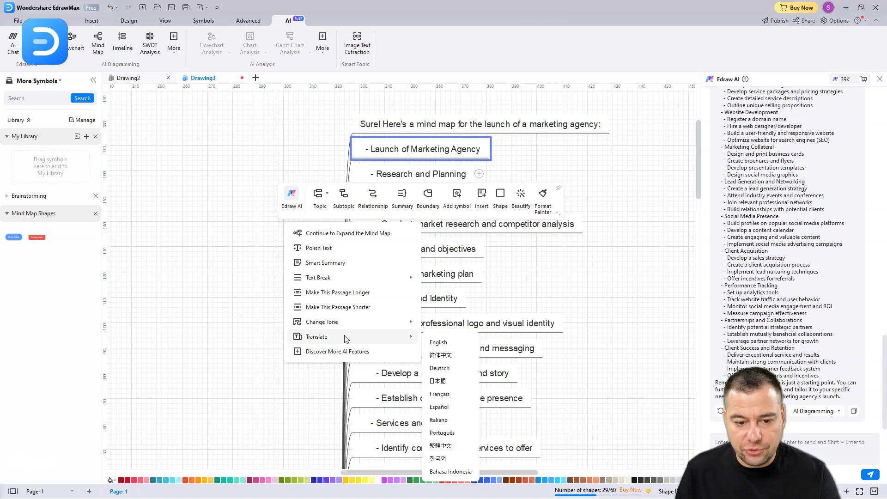
pyautogui.click(309, 352)
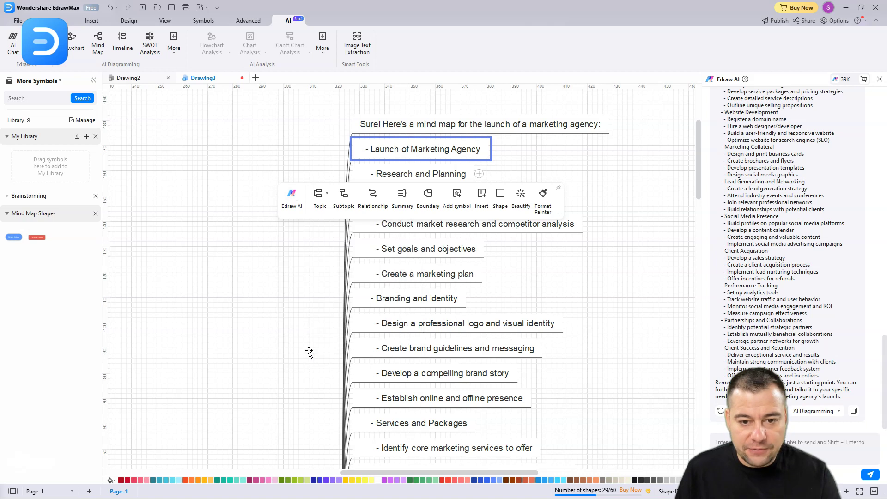
pyautogui.click(292, 196)
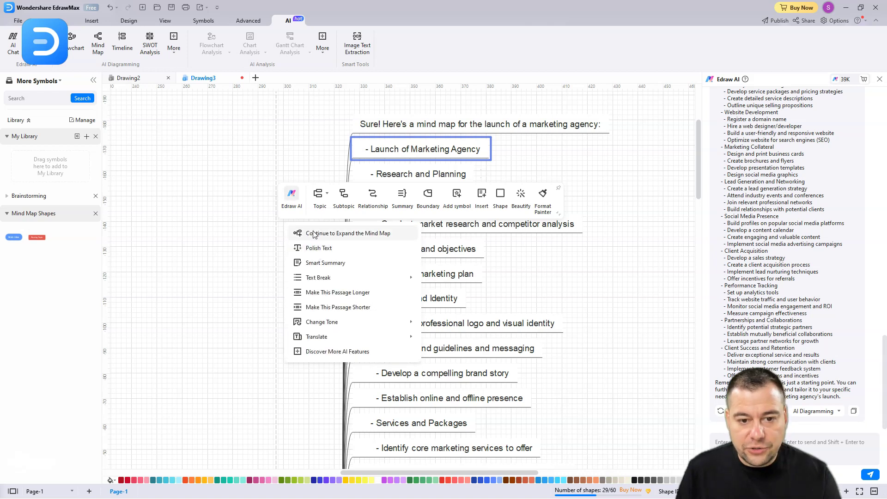
pyautogui.click(155, 173)
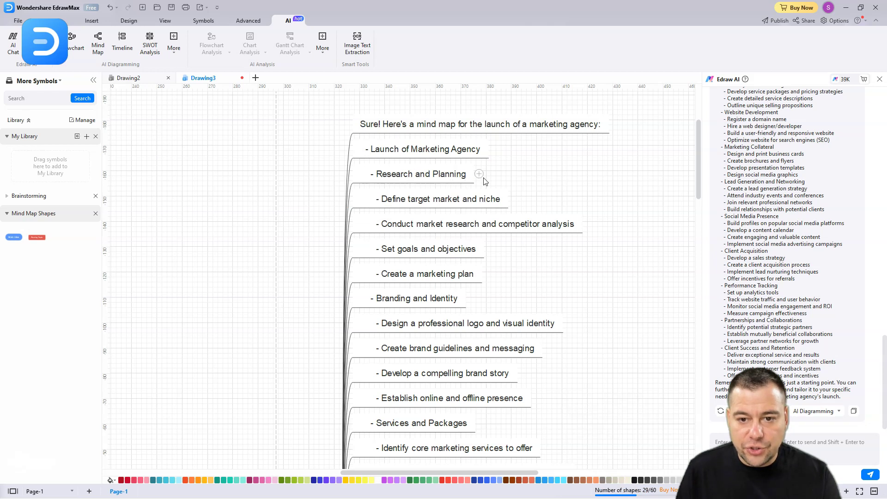
pyautogui.click(456, 178)
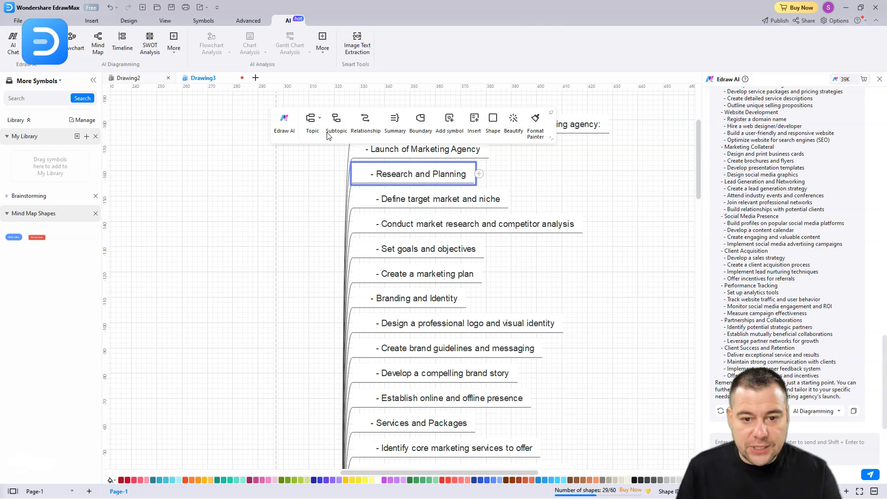
pyautogui.click(284, 125)
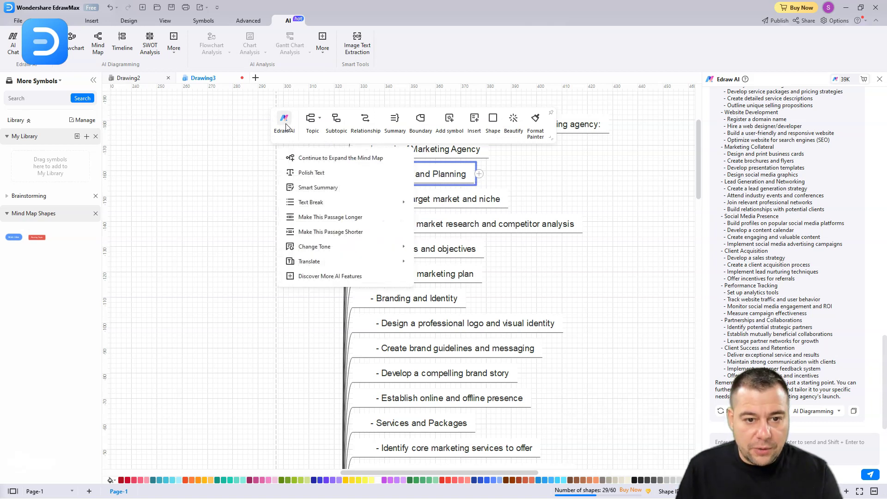
pyautogui.click(306, 158)
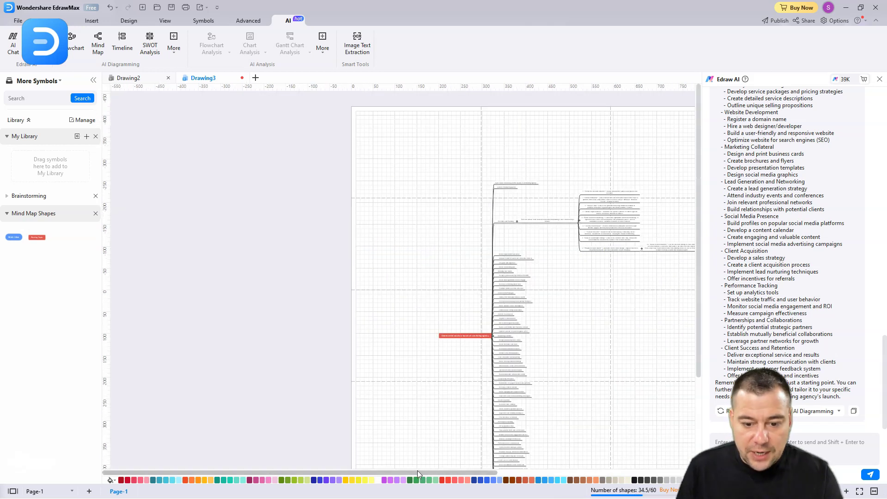
pyautogui.moveTo(417, 470); pyautogui.dragTo(527, 470)
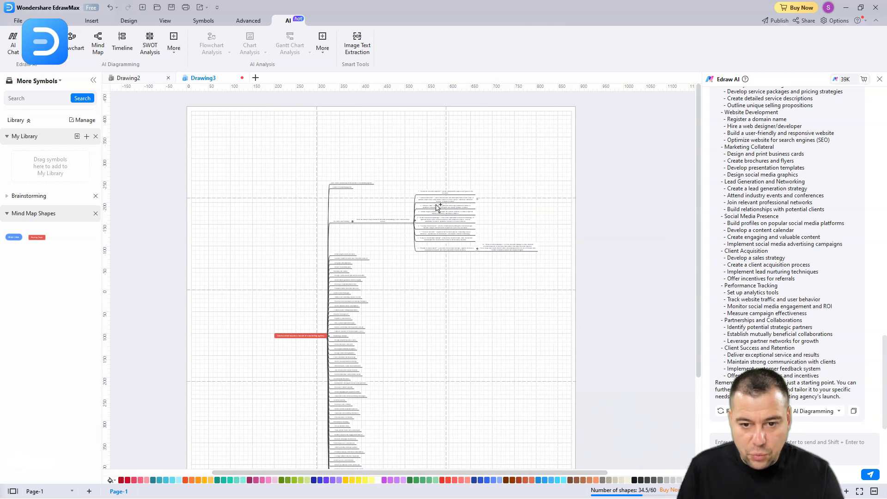
pyautogui.scroll(10, 438, 208)
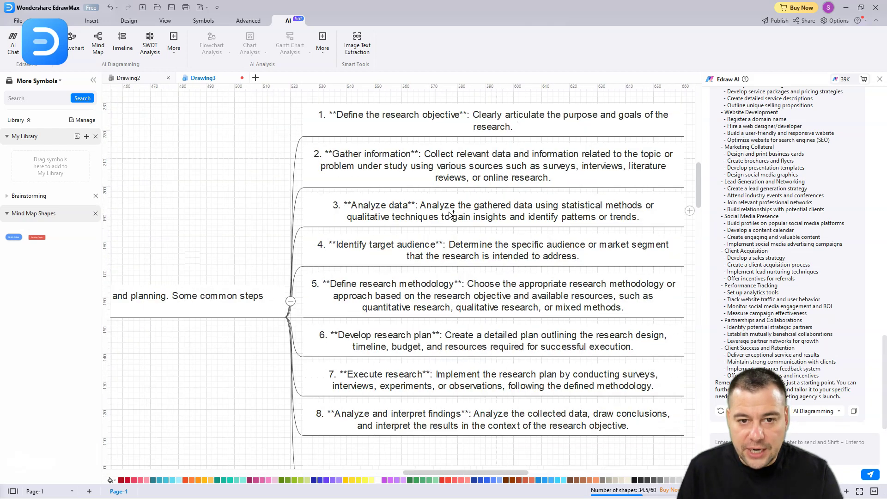
pyautogui.scroll(-1, 450, 213)
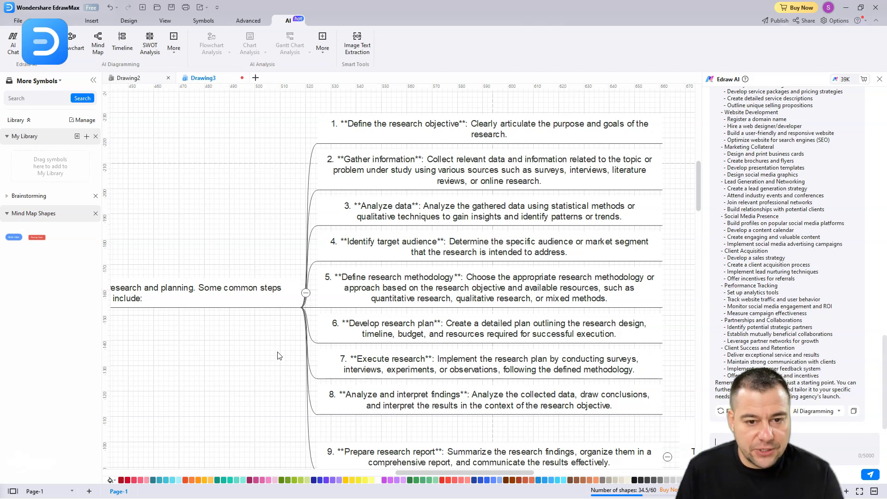
pyautogui.scroll(-2, 279, 355)
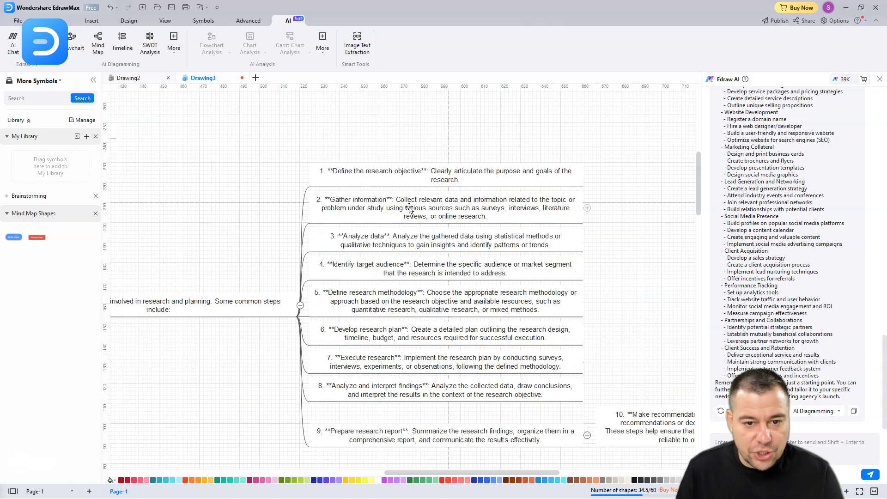
pyautogui.click(403, 179)
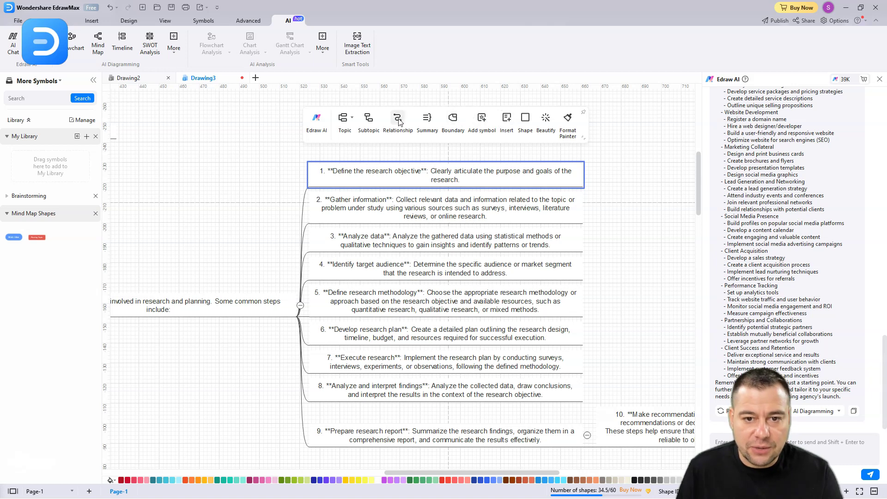
pyautogui.click(253, 213)
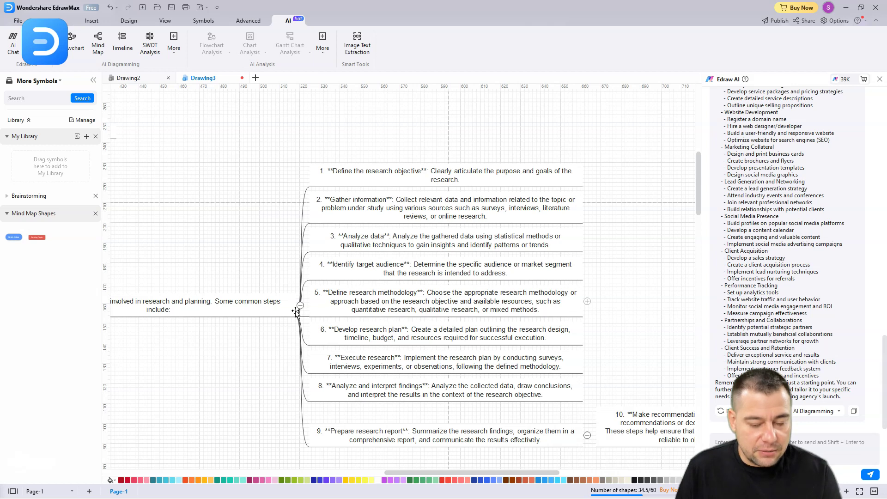
pyautogui.scroll(-1, 256, 234)
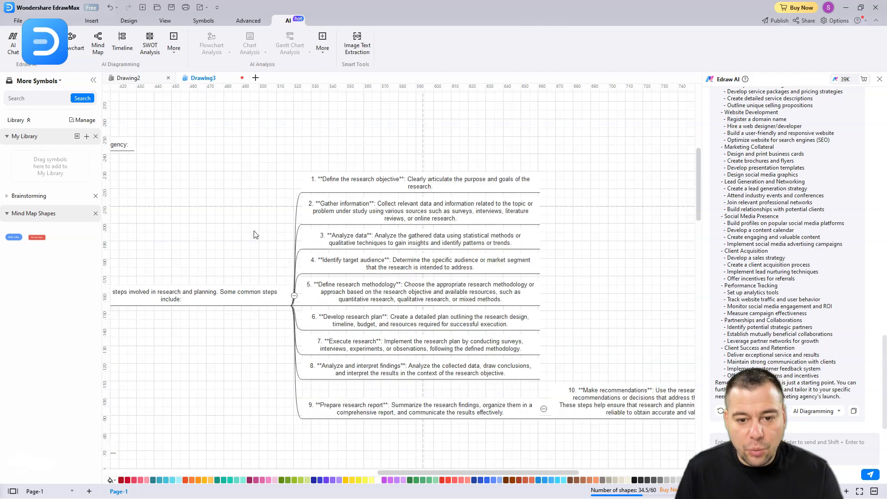
pyautogui.scroll(-2, 266, 266)
pyautogui.scroll(-2, 265, 267)
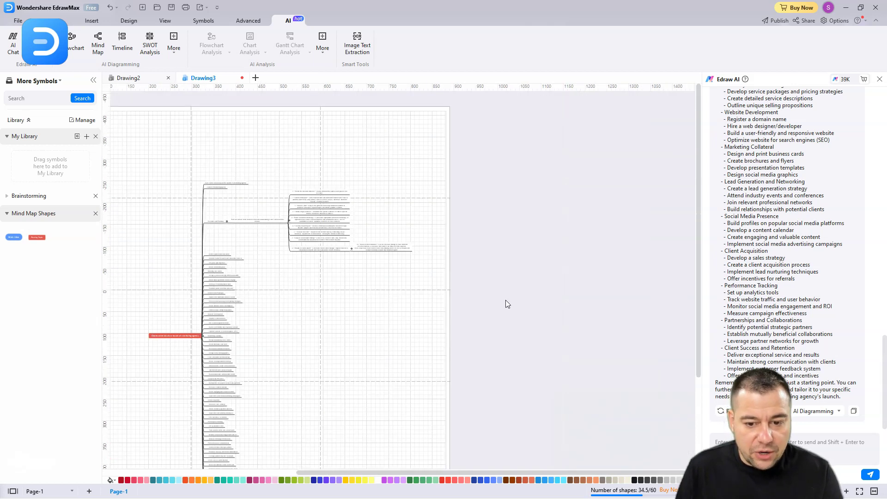
pyautogui.moveTo(697, 268); pyautogui.dragTo(690, 309)
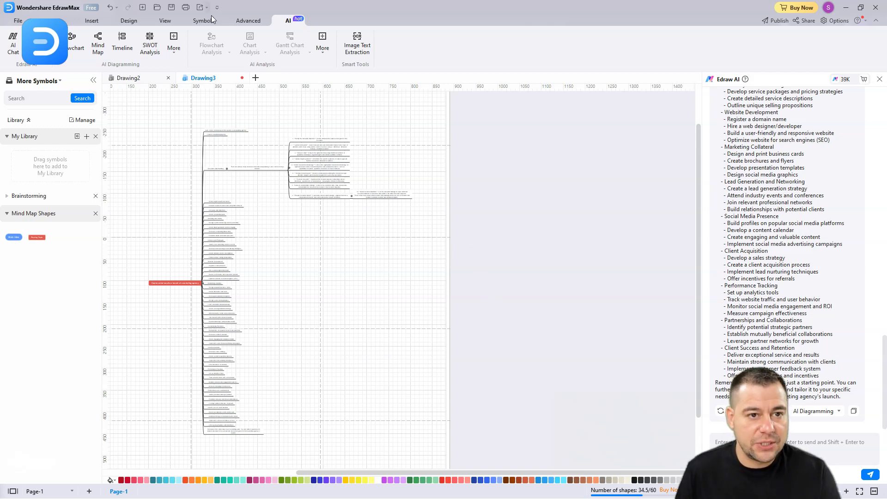
# - Start a new AI drawing via Create Now, close the AI assistant, and show the AI tools
pyautogui.click(18, 21)
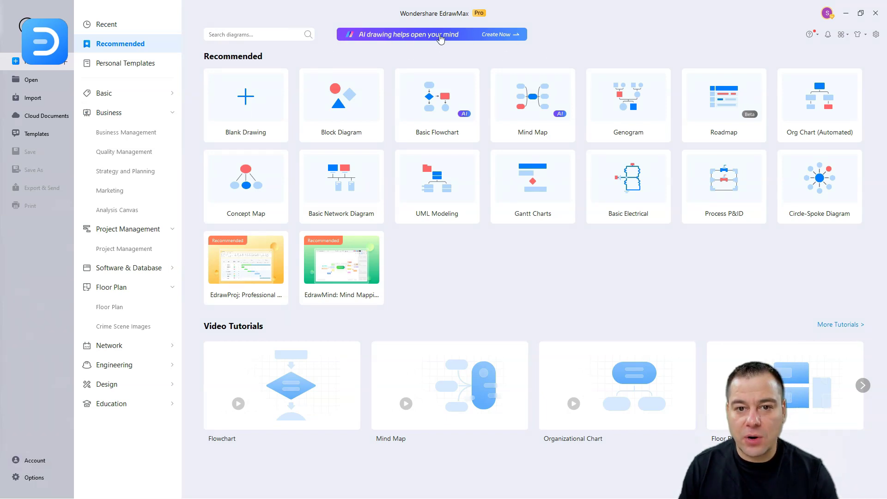
pyautogui.click(508, 35)
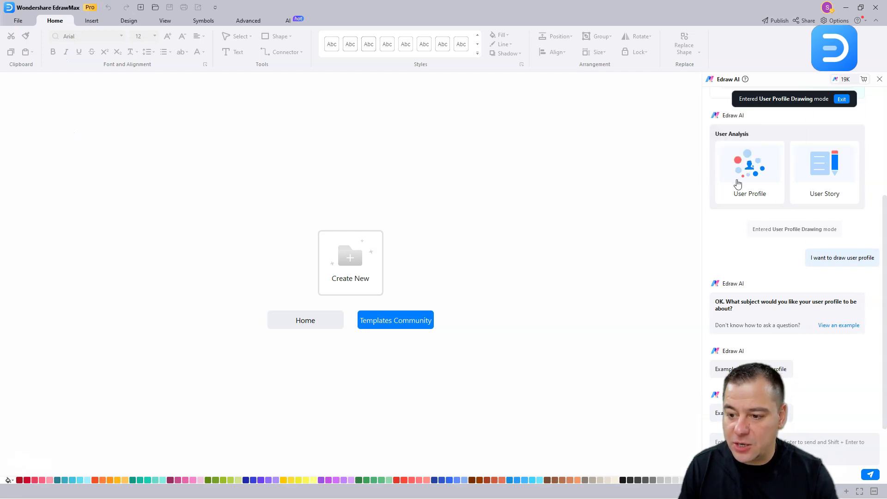
pyautogui.click(879, 79)
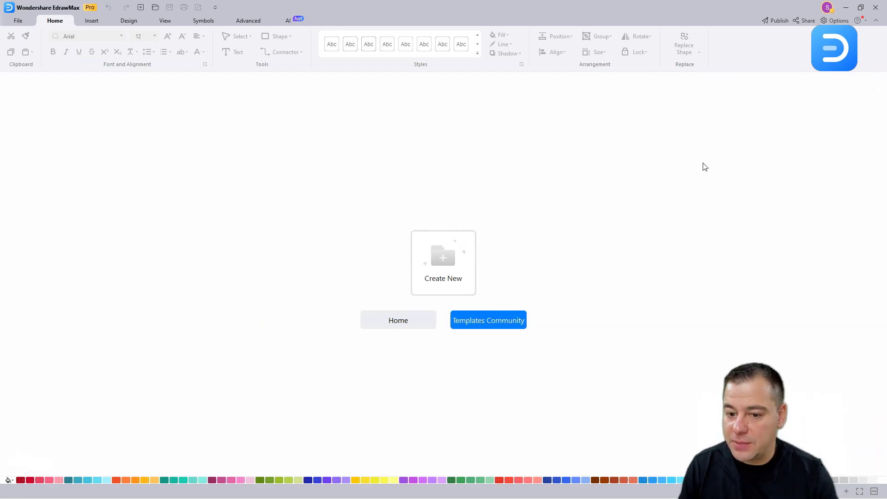
pyautogui.click(290, 22)
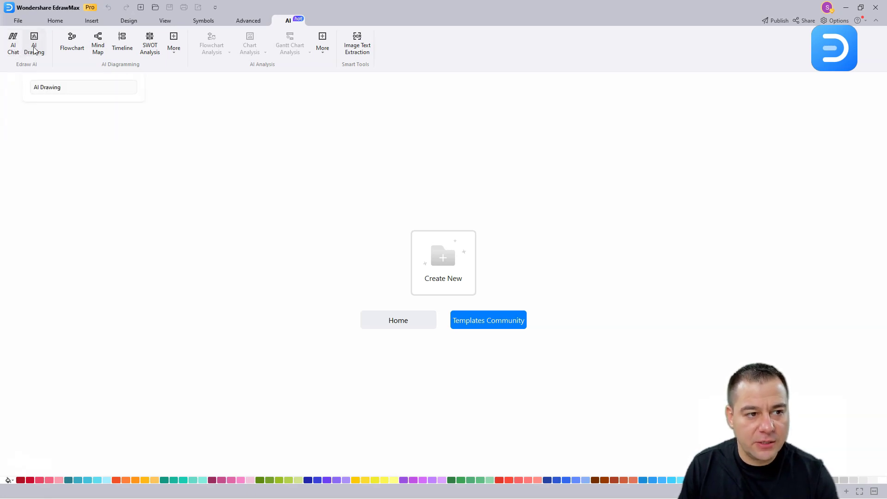
# - Generate an AI User Profile for 'Marketing agency client' from the AI ribbon's More menu
pyautogui.click(178, 47)
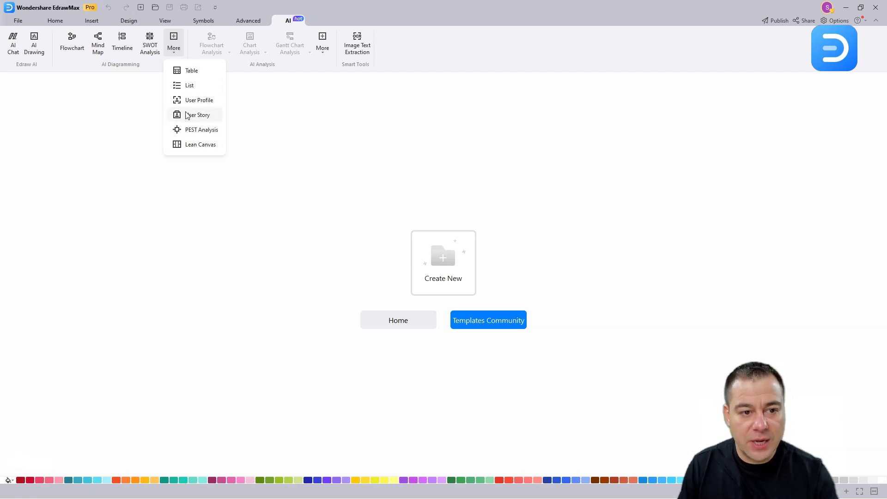
pyautogui.click(196, 101)
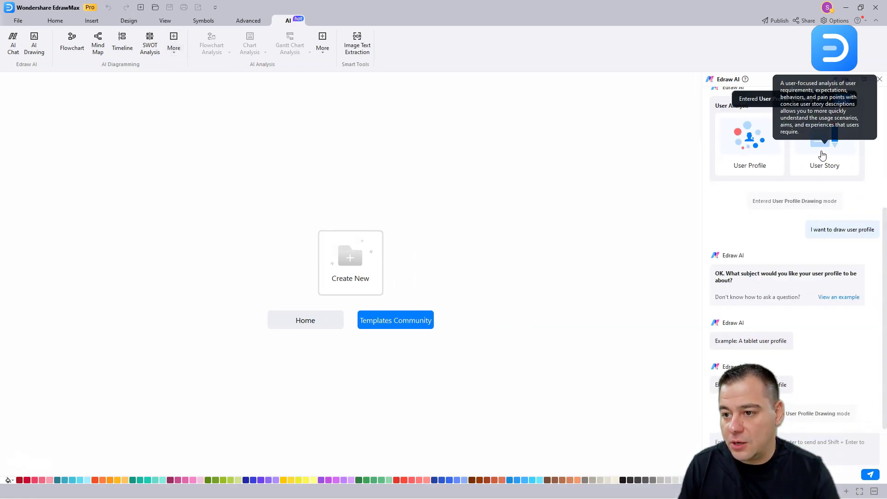
pyautogui.click(748, 151)
pyautogui.click(869, 439)
pyautogui.hotkey('ctrl', 'v')
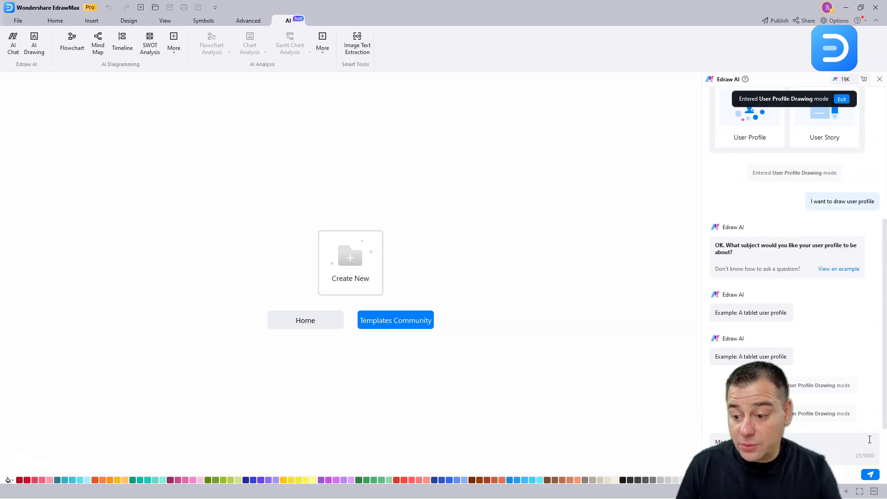
pyautogui.click(869, 475)
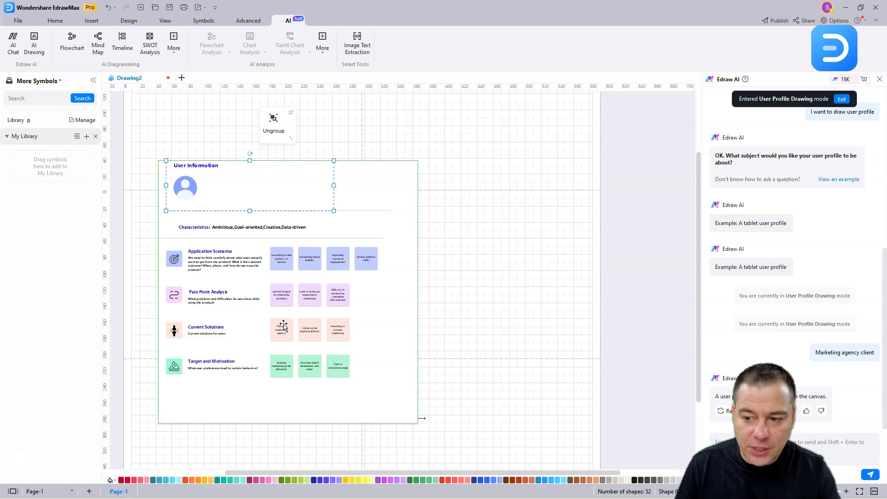
# - Zoom in to inspect the user profile, then switch Edraw AI to SWOT Analysis mode
pyautogui.scroll(5, 283, 326)
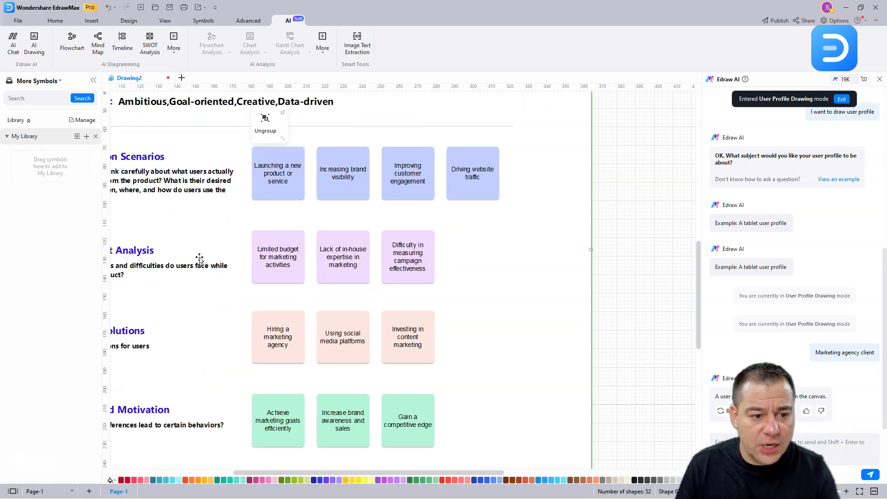
pyautogui.moveTo(270, 471); pyautogui.dragTo(212, 470)
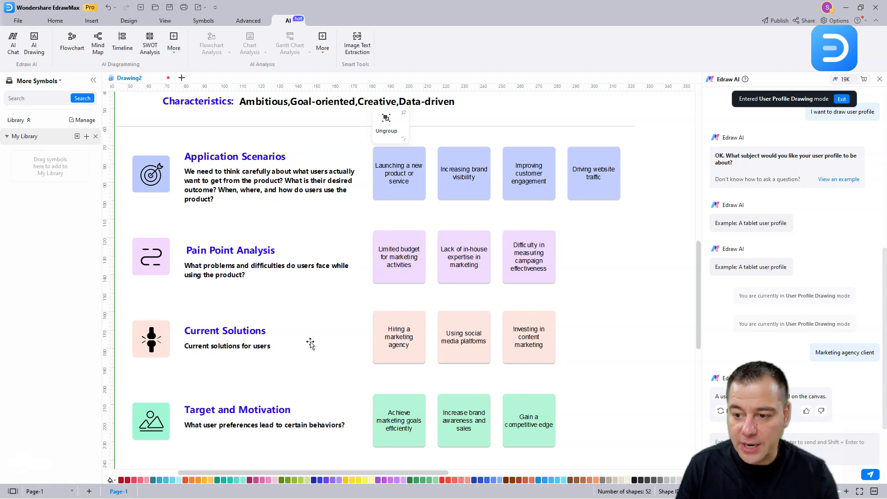
pyautogui.click(150, 46)
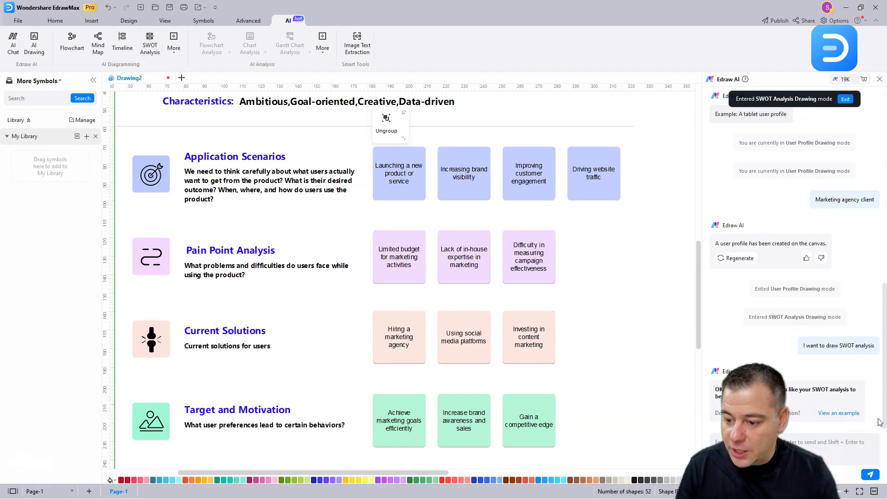
# - Send the example subject 'SWOT analysis for online marketing industry' to Edraw AI
pyautogui.click(852, 413)
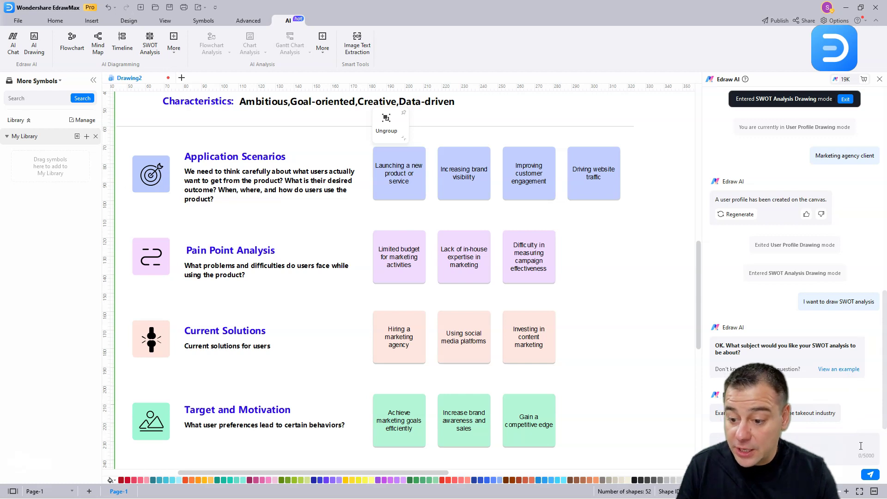
pyautogui.press('Return')
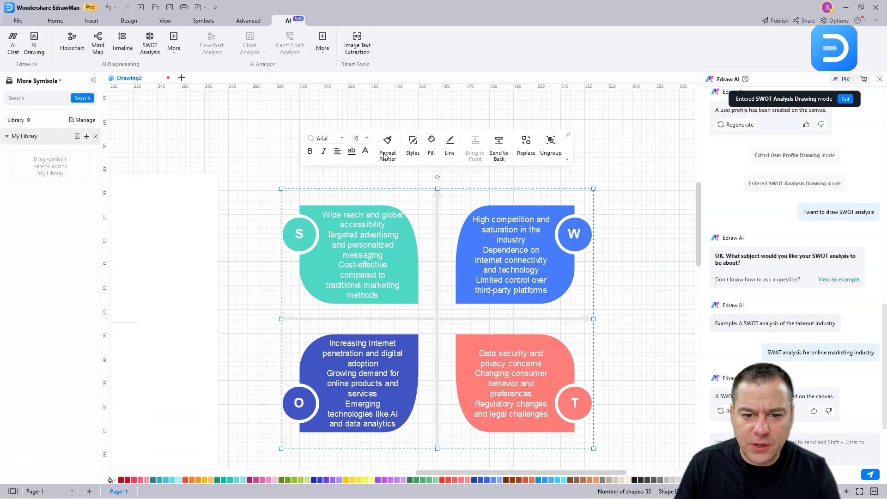
pyautogui.click(413, 143)
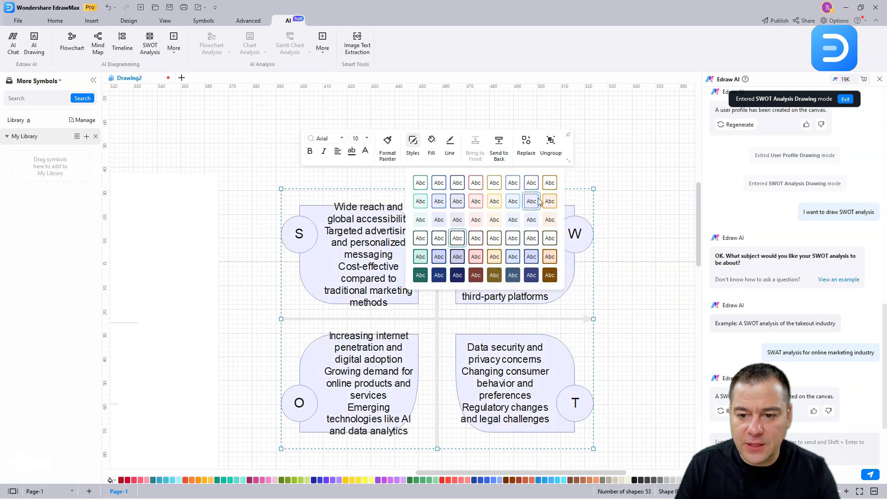
pyautogui.click(247, 178)
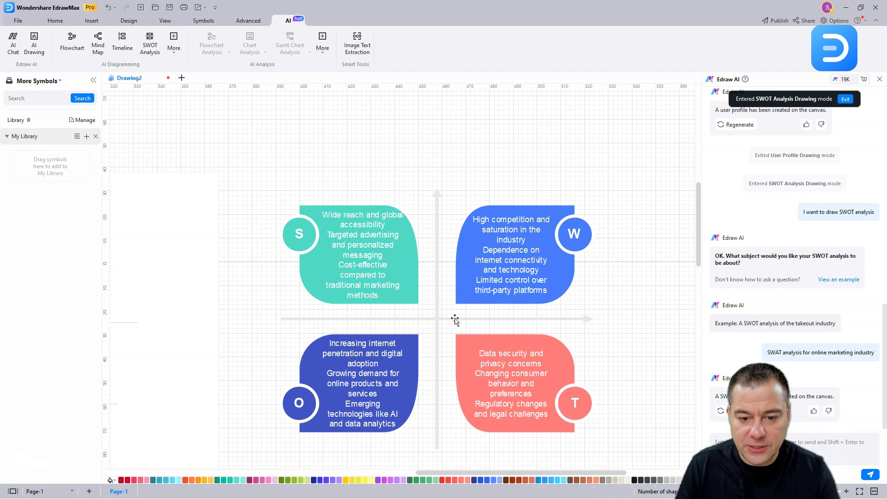
pyautogui.scroll(-1, 441, 331)
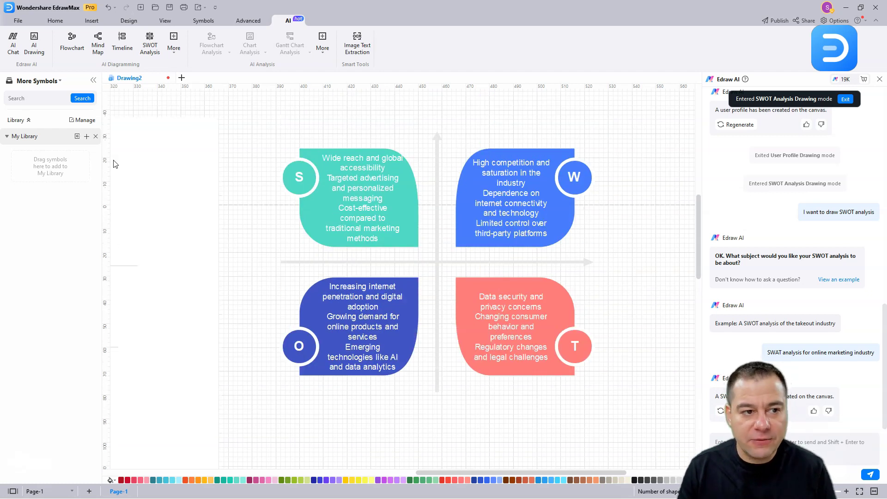
pyautogui.click(175, 54)
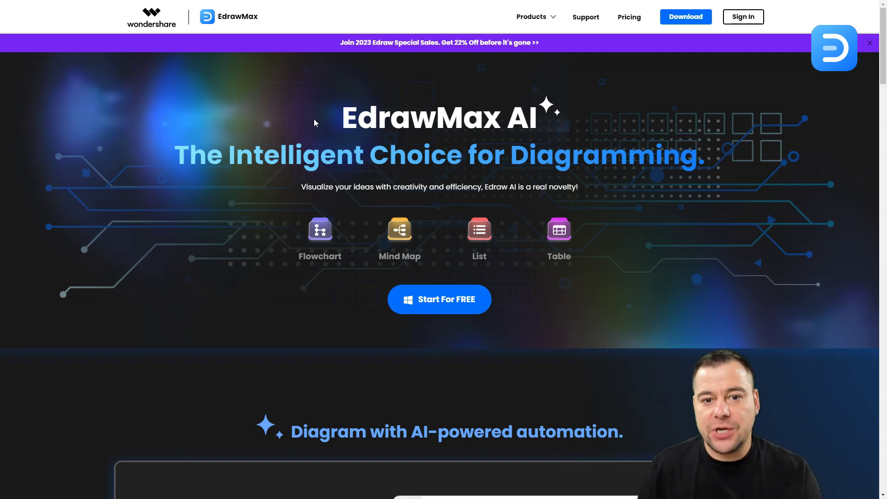
pyautogui.scroll(-5, 340, 126)
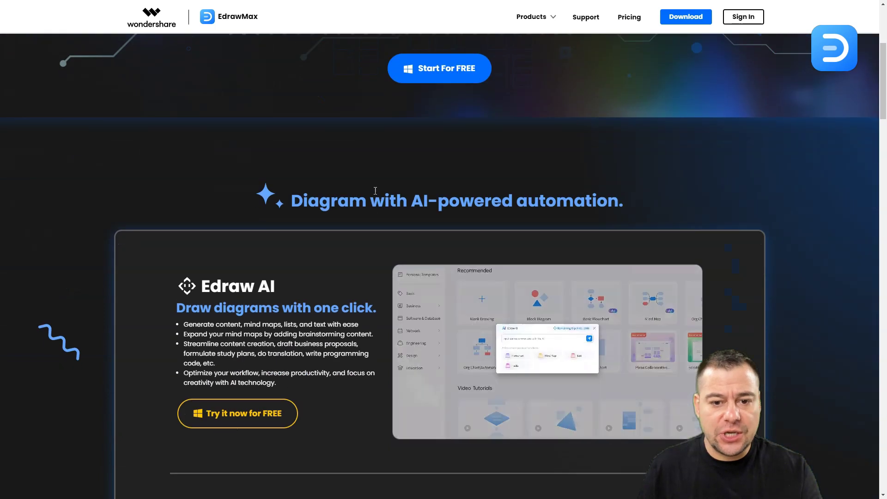
pyautogui.scroll(-1, 375, 189)
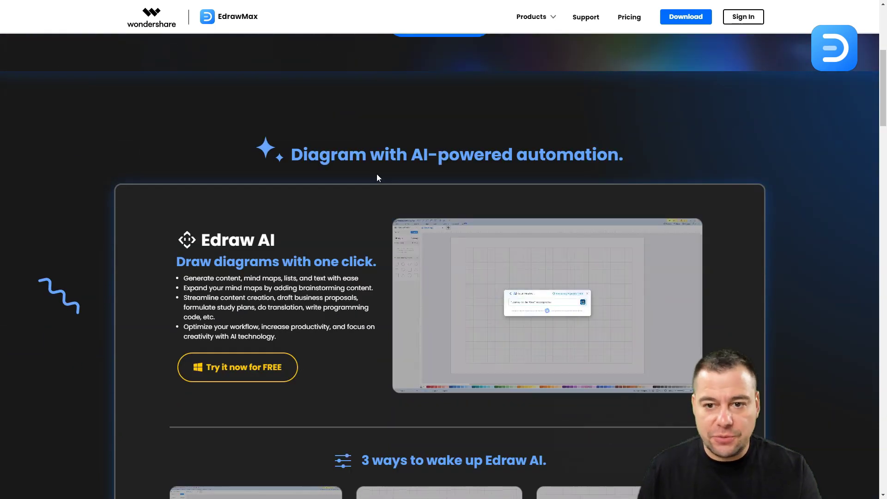
pyautogui.scroll(-12, 377, 177)
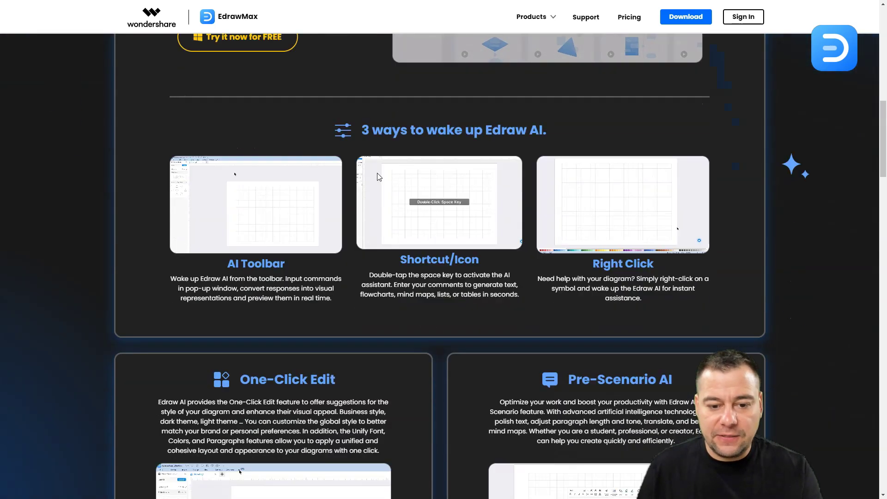
pyautogui.scroll(-2, 378, 177)
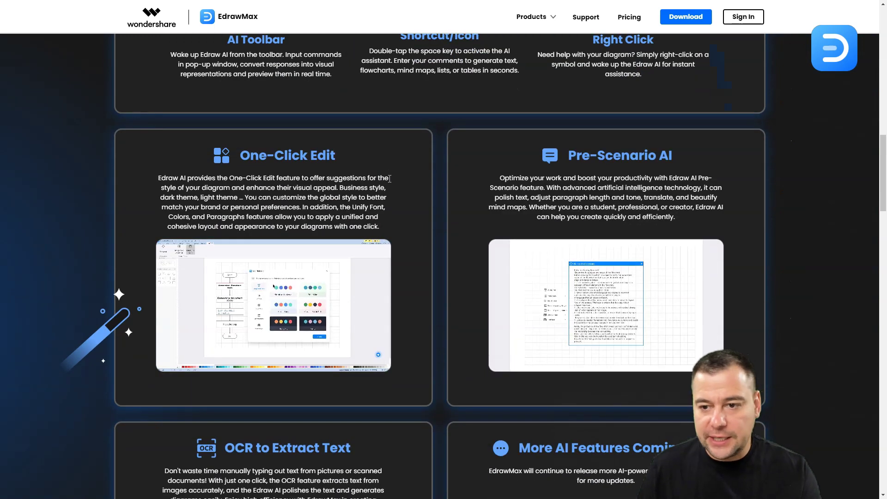
pyautogui.scroll(-5, 405, 185)
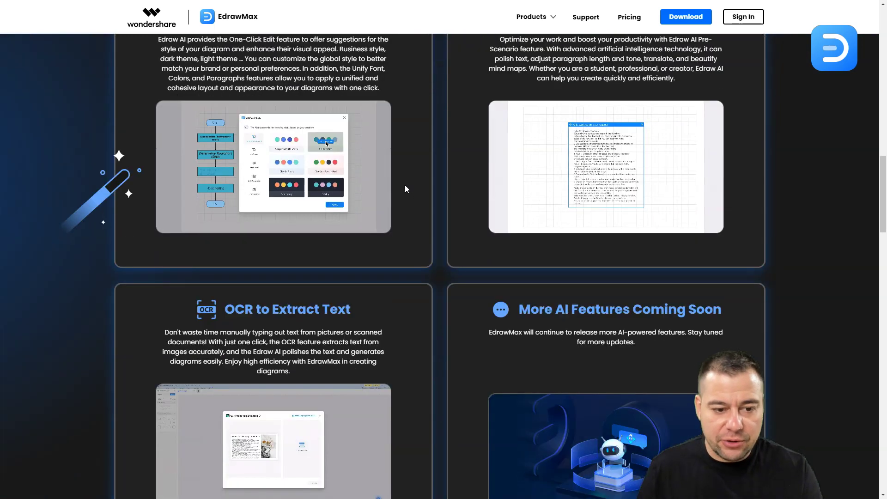
pyautogui.scroll(-1, 403, 193)
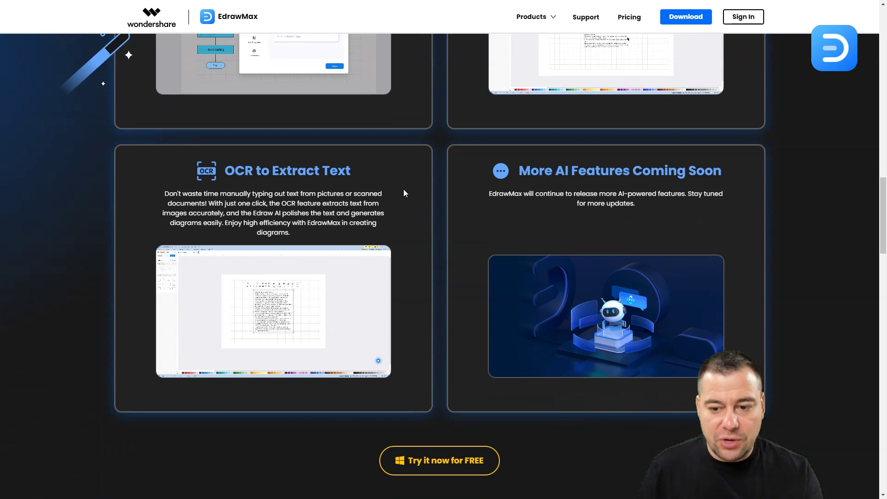